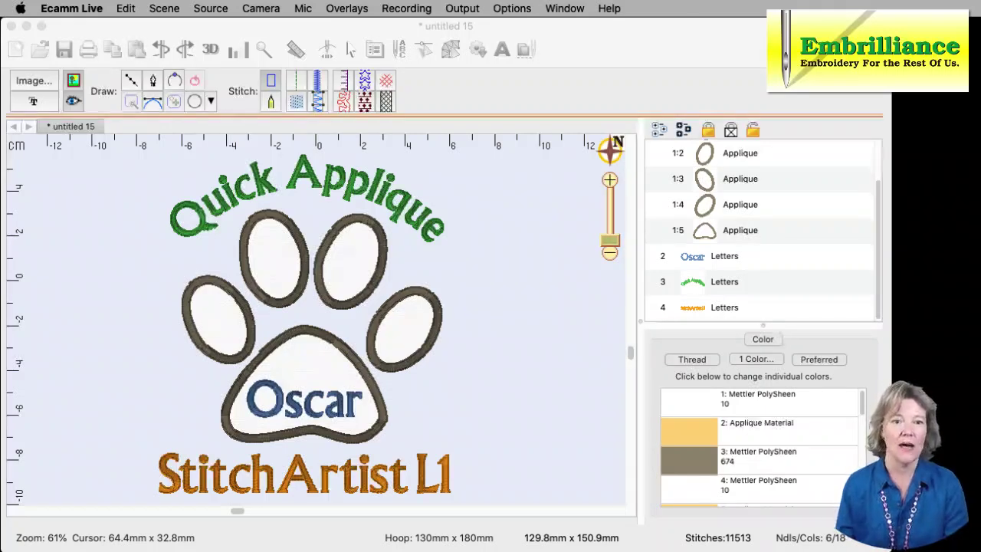
Start a new blank design (untitled 17) and show the 130 x 180 mm hoop outline.
click(92, 170)
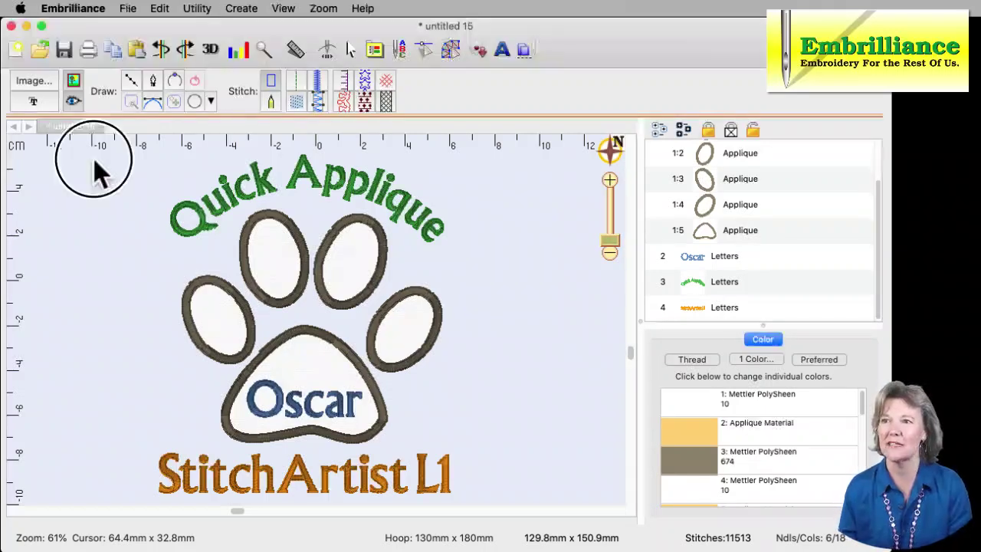
click(15, 50)
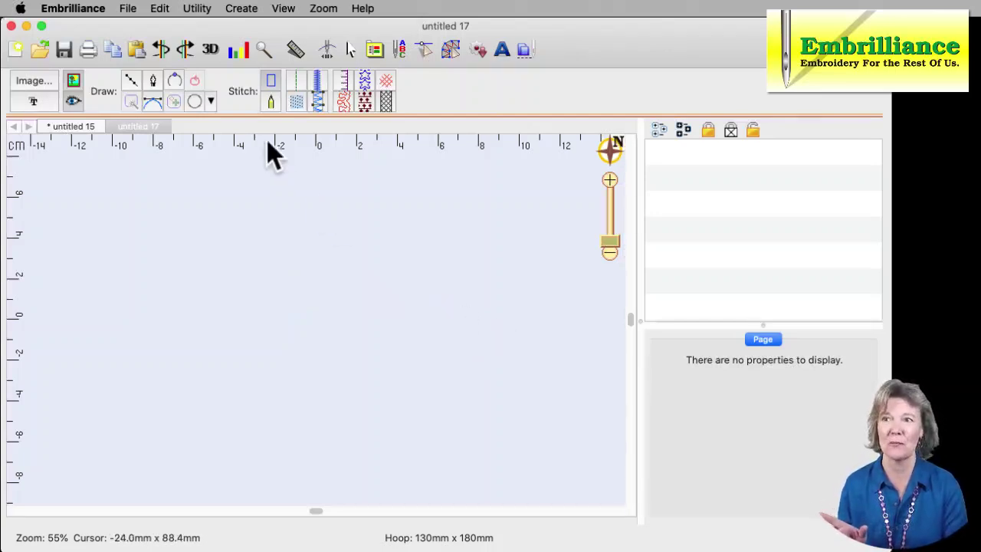
click(283, 10)
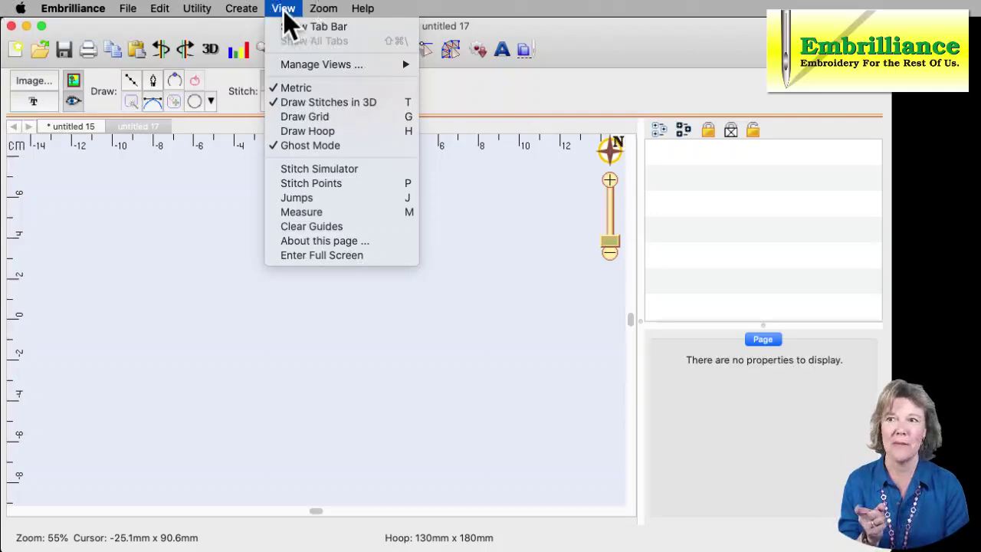
click(280, 135)
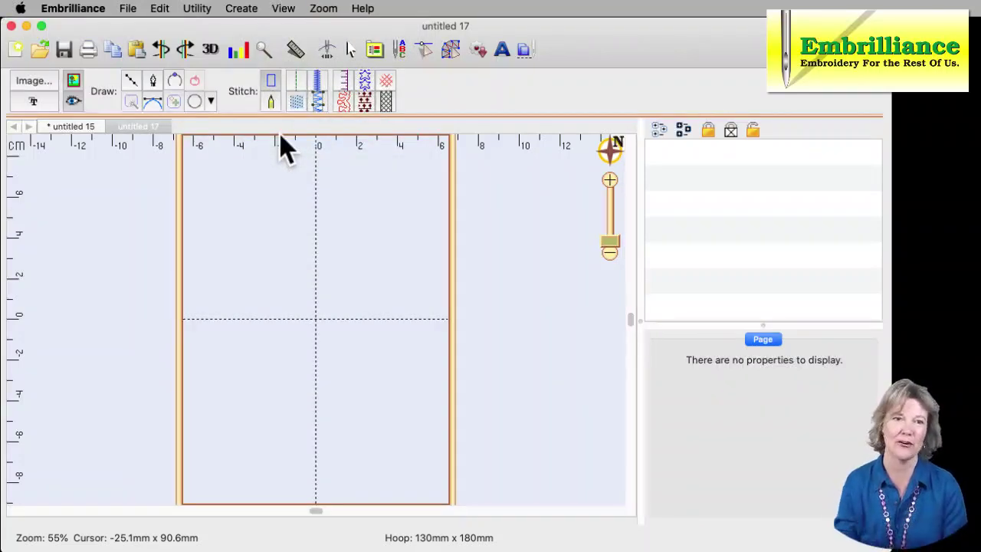
Switch to the Select arrow tool to bring up the transform toolbar.
click(349, 49)
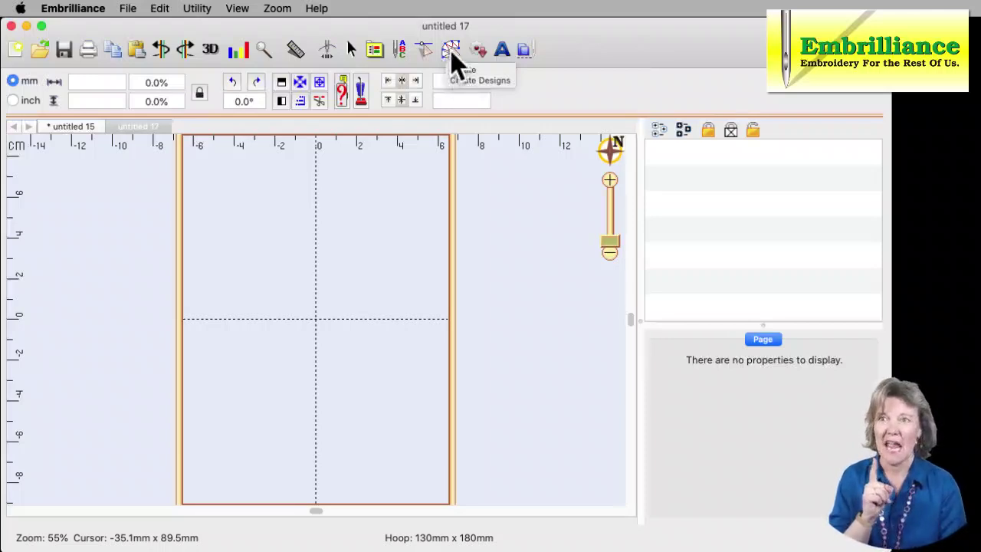
Return to the Create Designs draw/stitch toolbar.
click(446, 49)
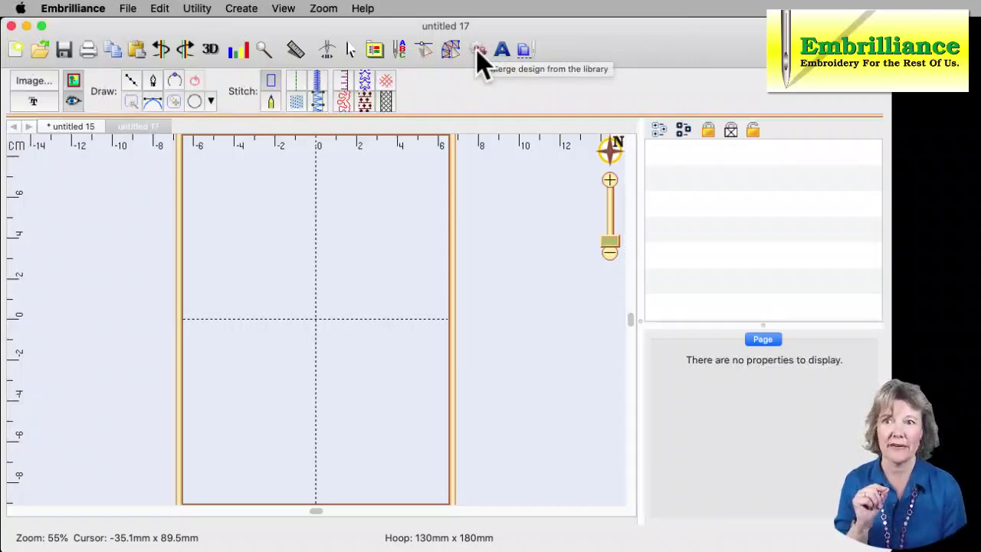
Open the merge library and switch it to the Embrilliance: Outlines catalog.
click(476, 49)
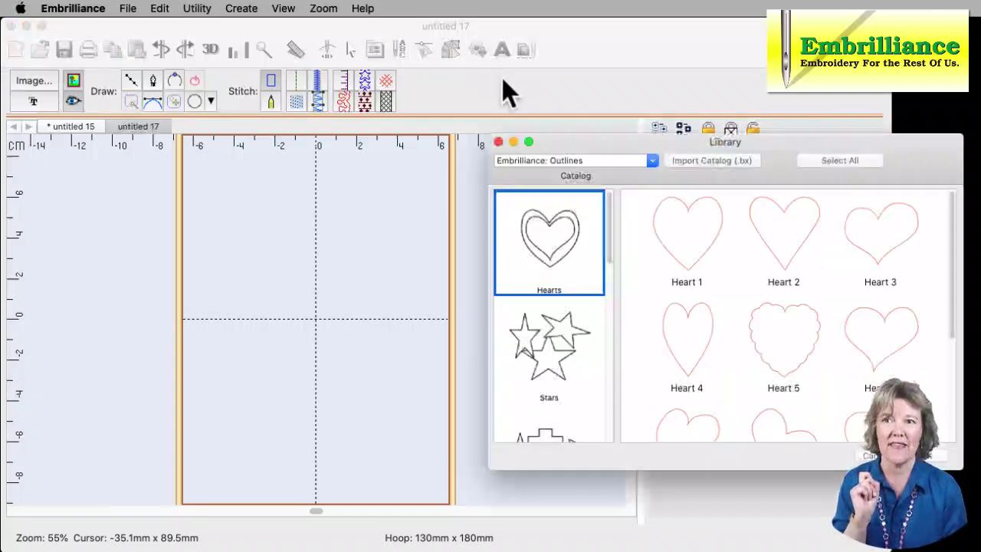
drag(613, 150, 447, 100)
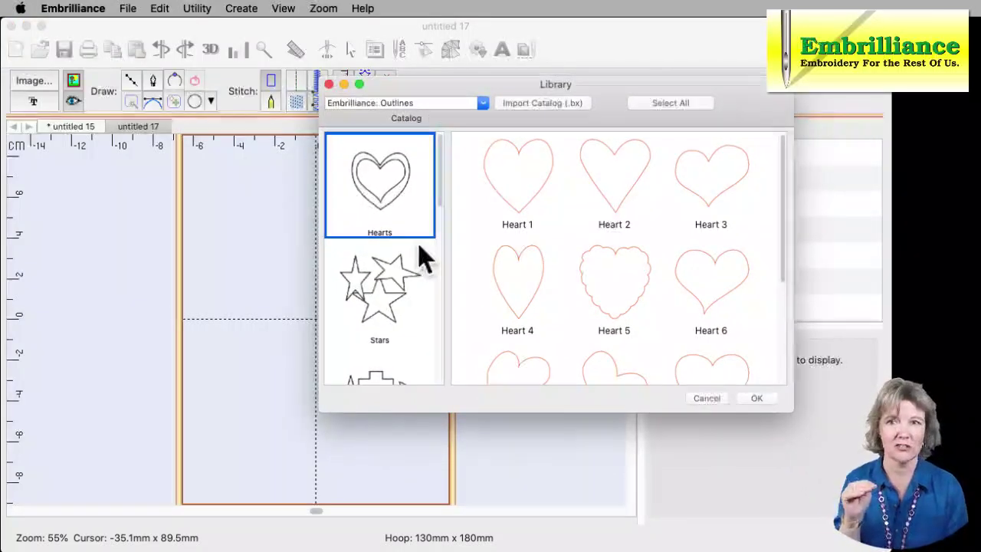
click(482, 104)
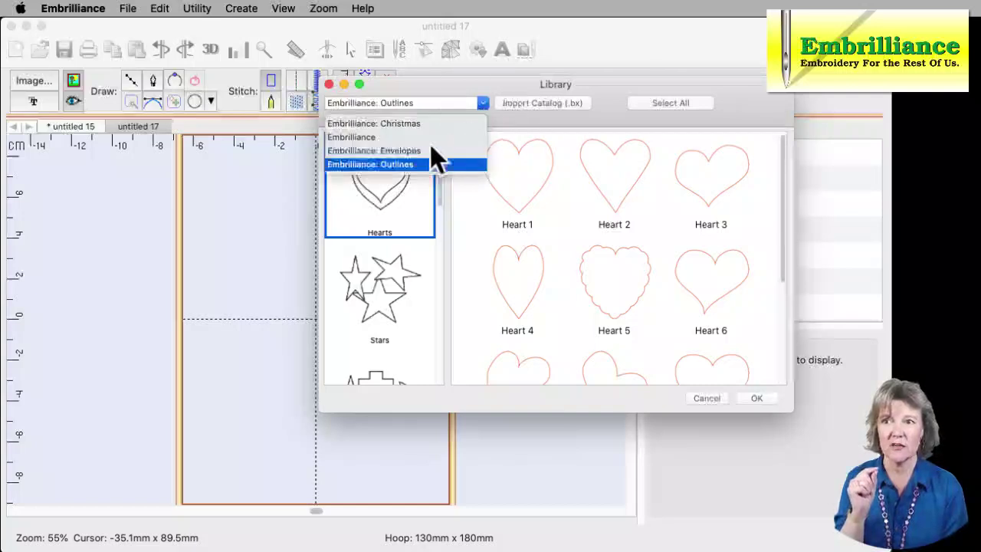
click(368, 138)
drag(442, 190, 435, 163)
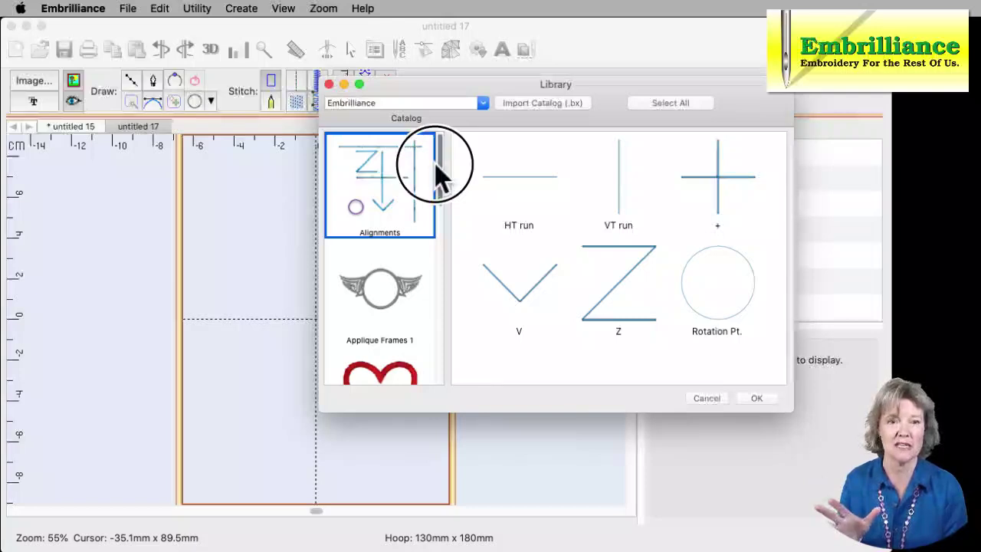
click(482, 103)
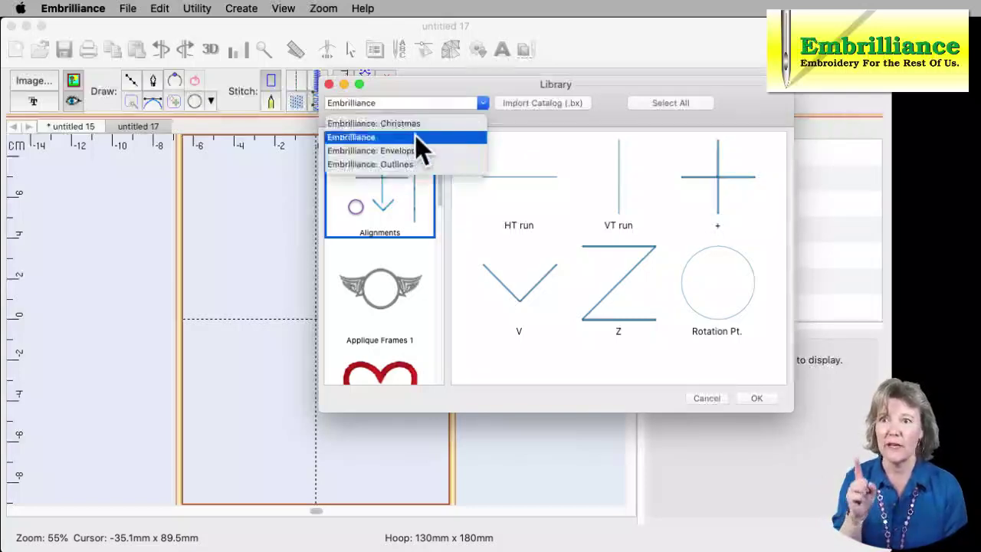
click(358, 163)
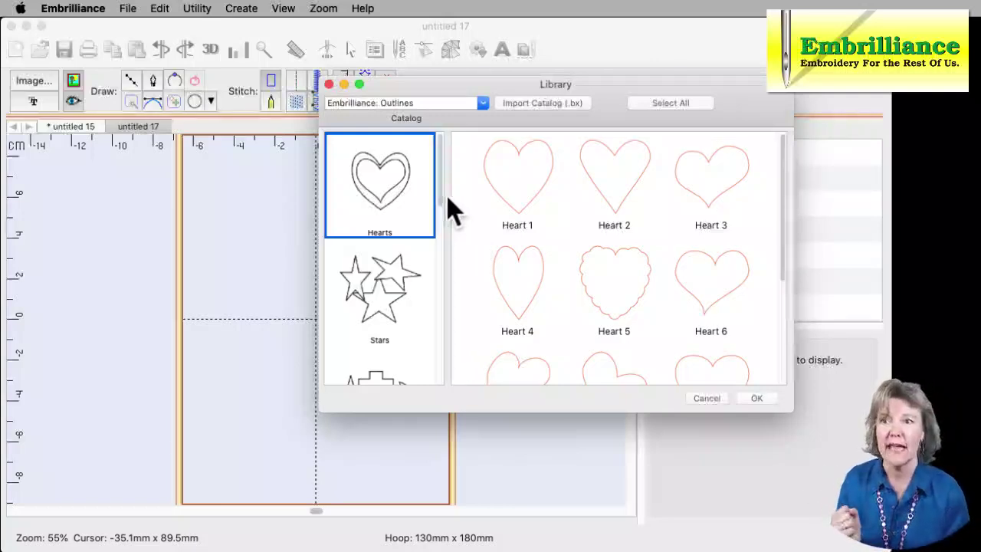
Browse to the Shapes 2 group and select the Bear Paw outline.
drag(438, 198, 444, 284)
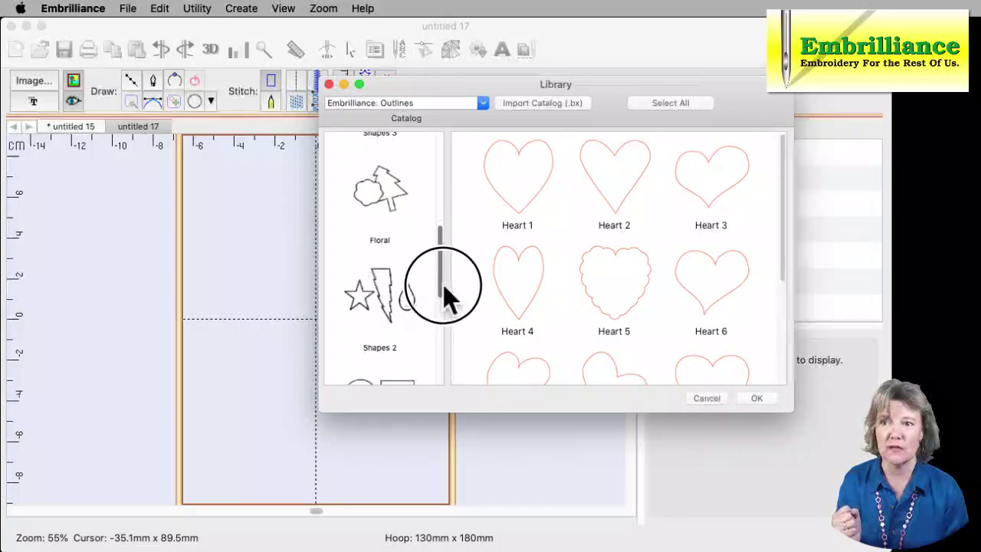
click(401, 219)
click(389, 314)
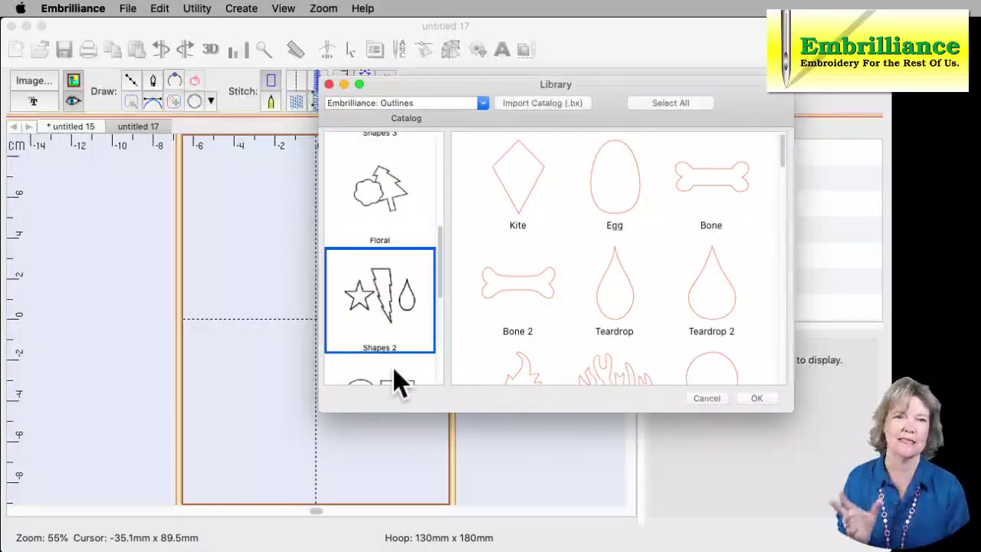
click(783, 162)
drag(784, 162, 780, 199)
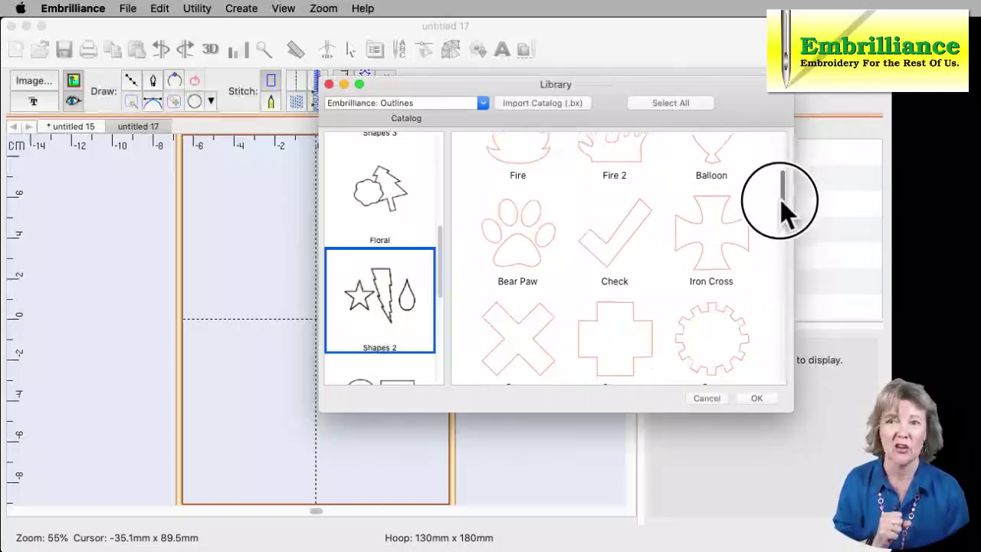
click(534, 249)
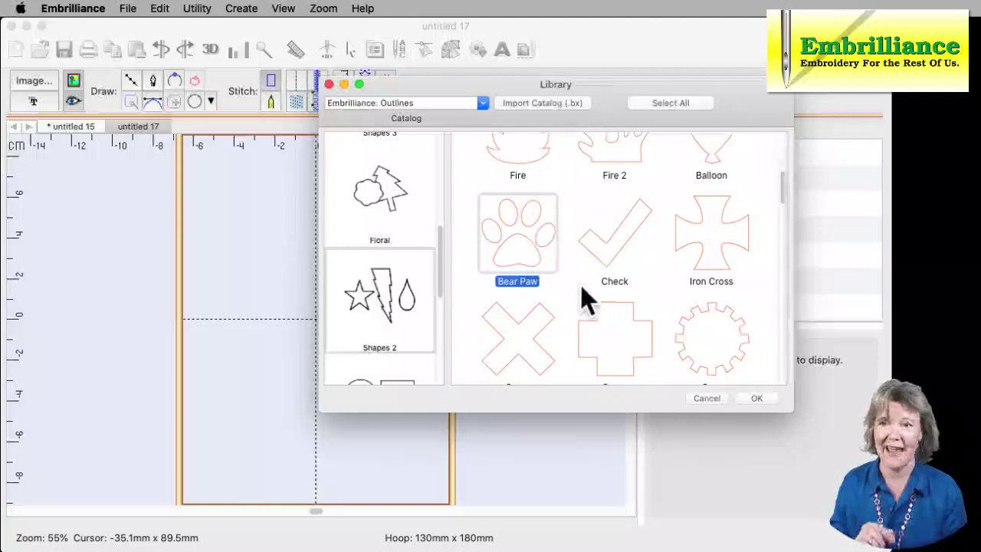
Merge the Bear Paw into the hoop and enlarge it to about 98 x 90 mm.
click(756, 397)
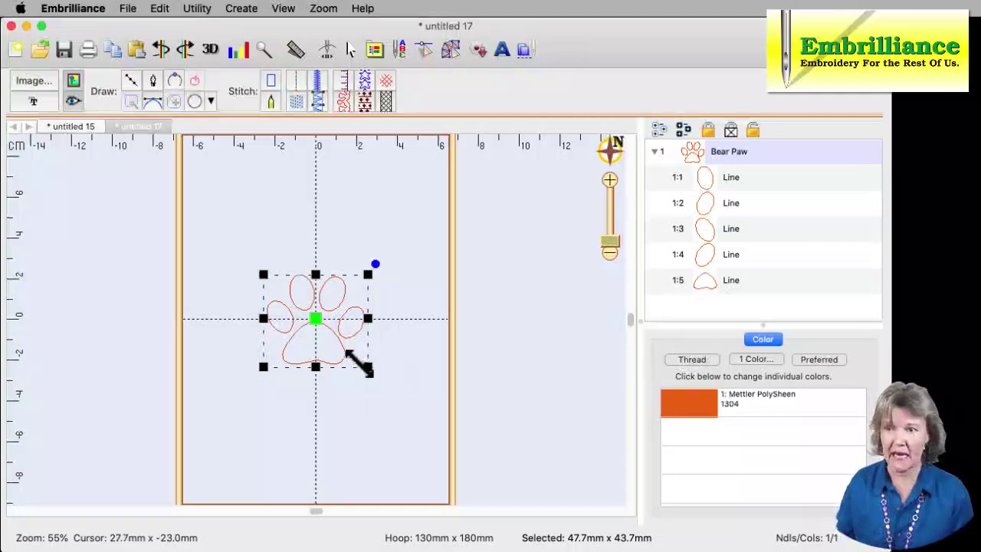
drag(365, 366, 447, 463)
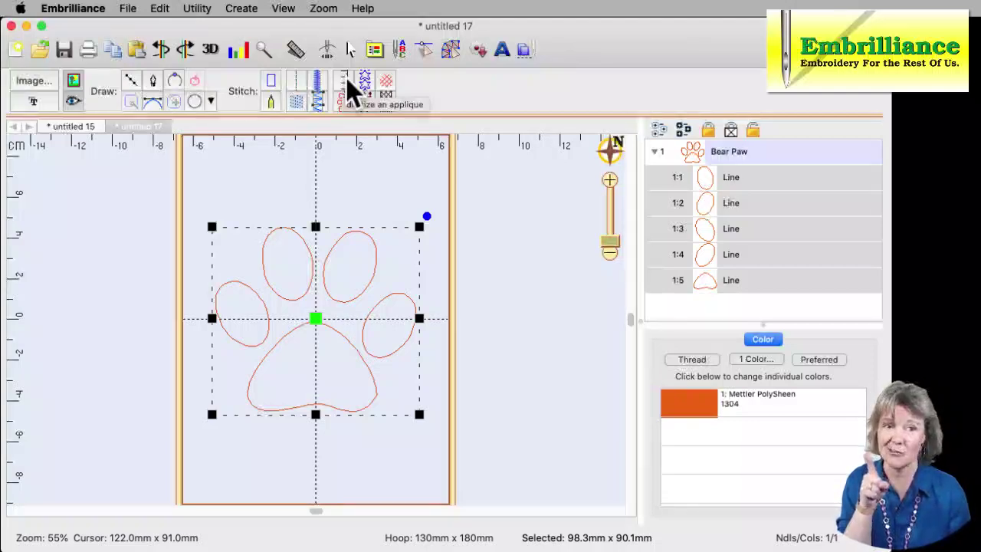
Convert the five paw pieces to satin-bordered applique and enlarge the Applique properties panel.
click(348, 83)
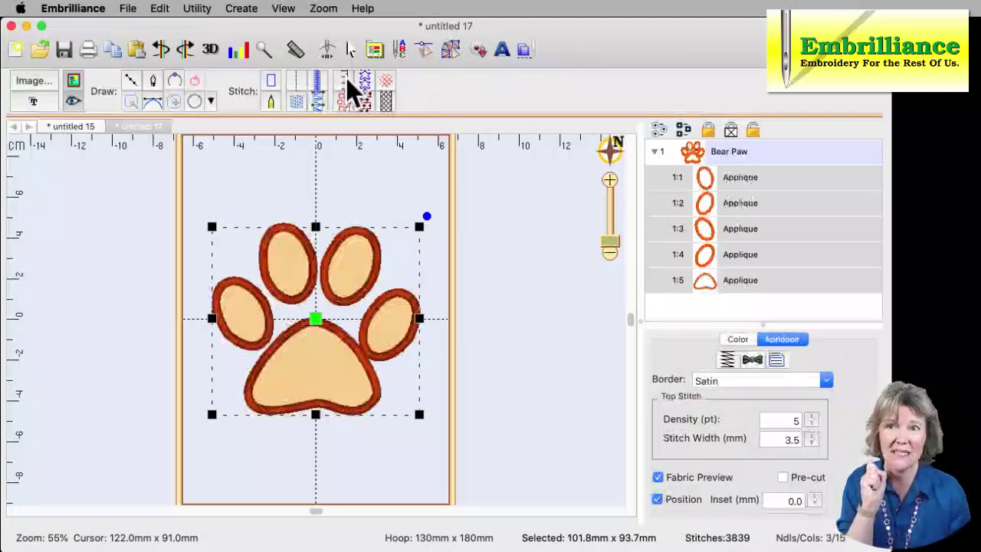
click(724, 326)
drag(724, 326, 725, 307)
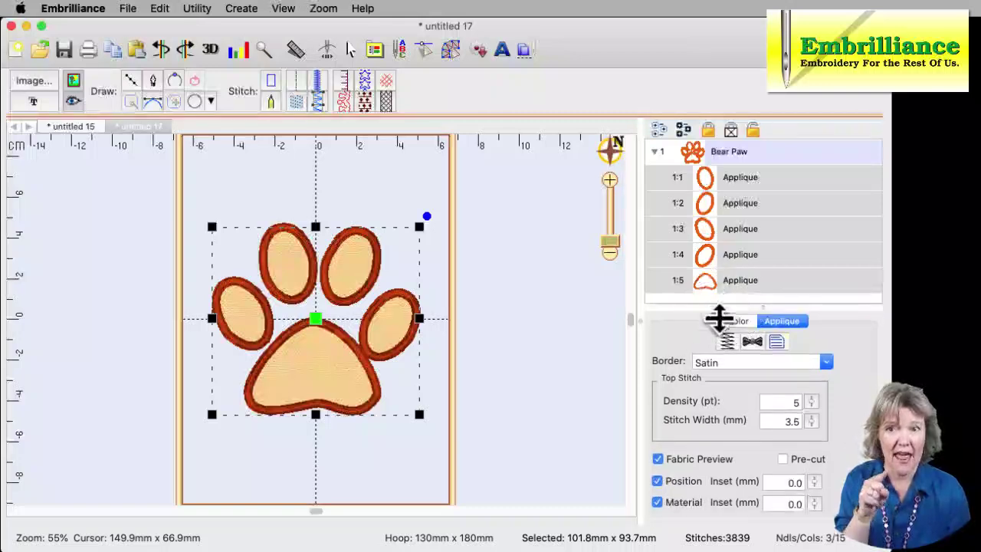
Try an E-Stitch border, turn off Material and Fabric Preview, and keep Position on.
click(830, 362)
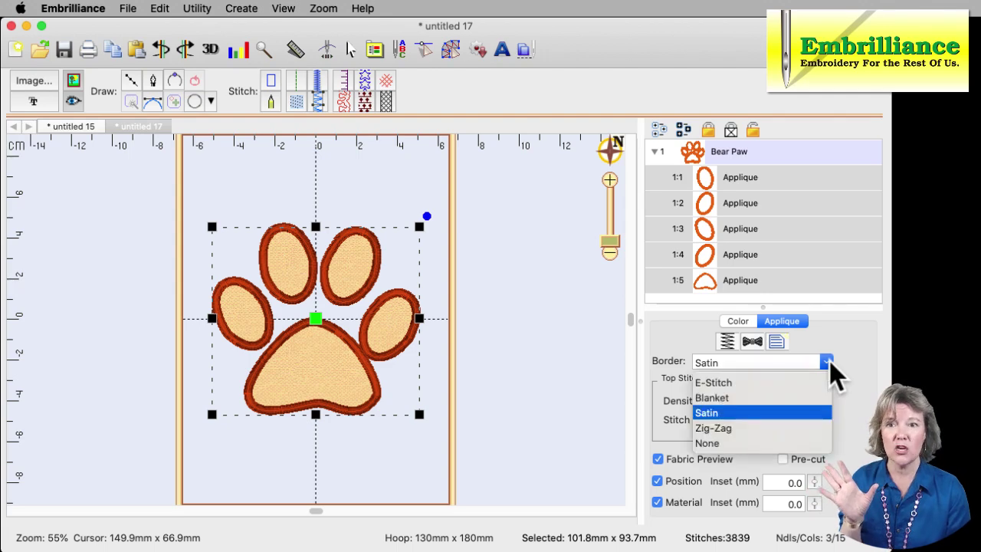
click(748, 381)
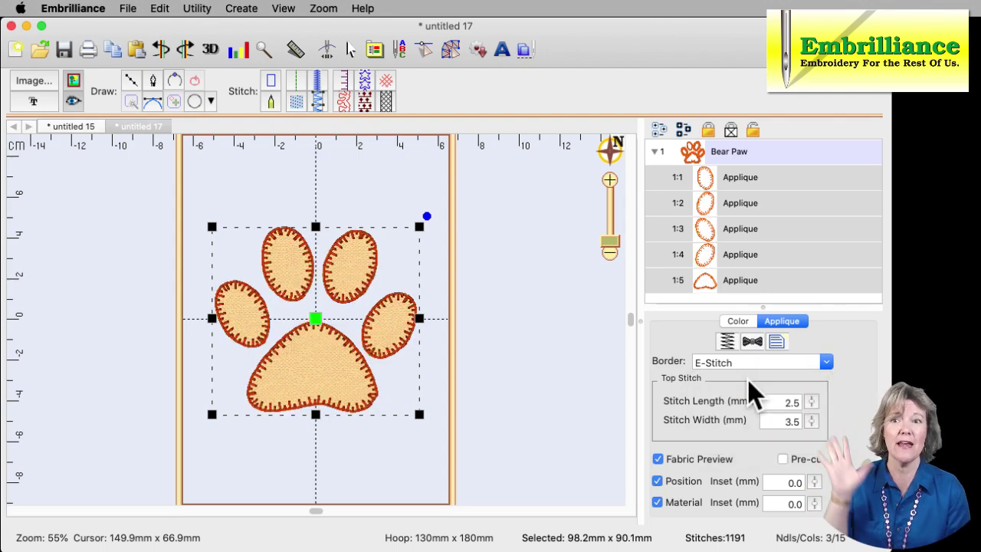
click(666, 503)
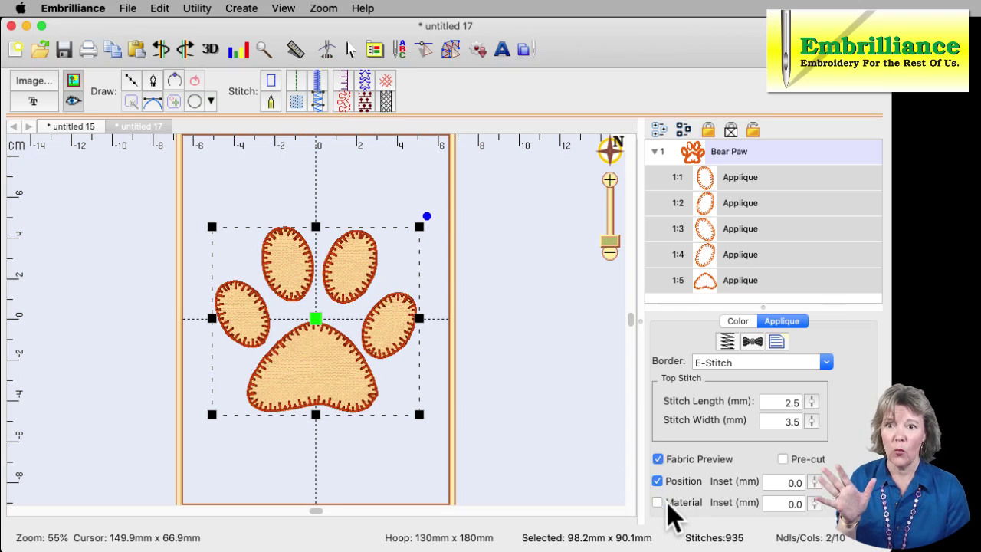
click(658, 459)
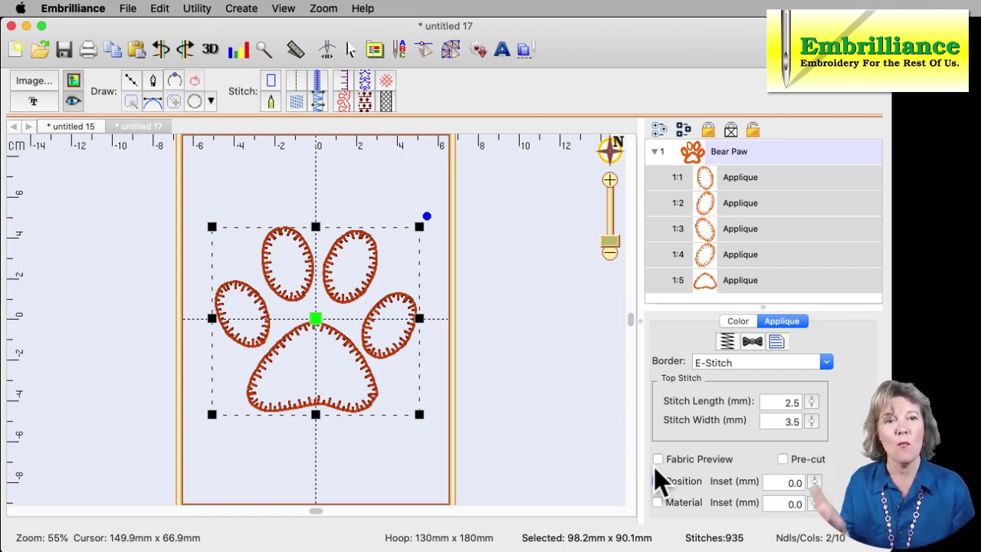
click(656, 476)
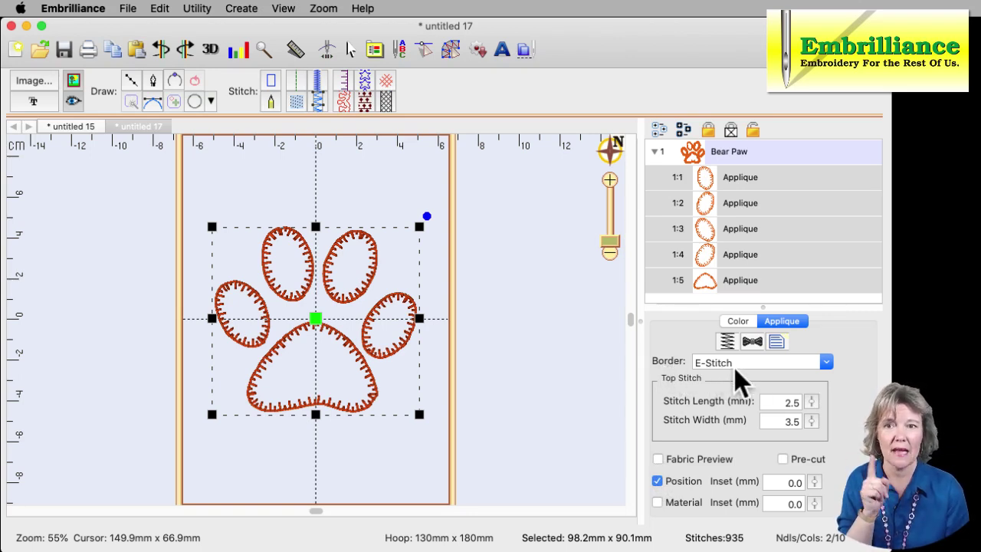
Try a Satin border, then settle on a Blanket stitch border.
click(826, 363)
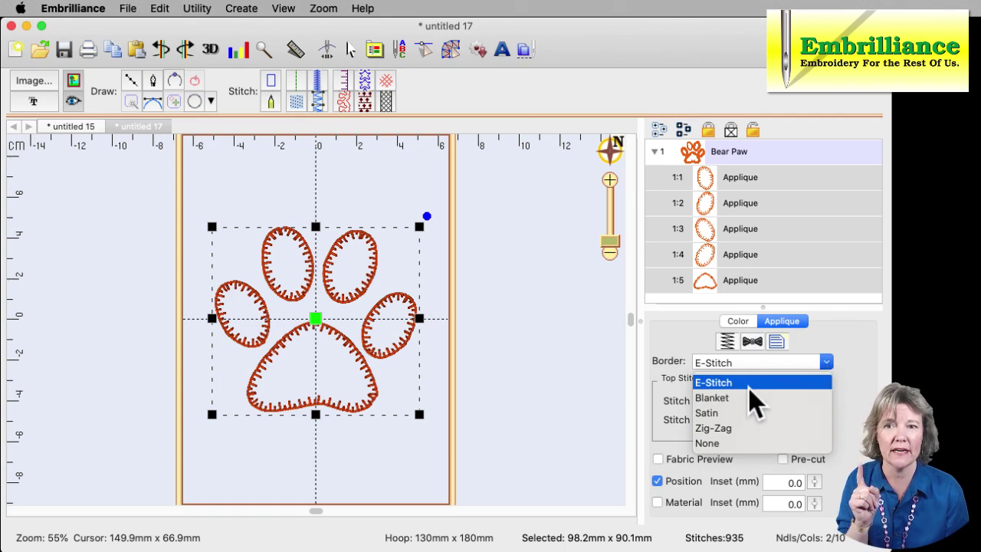
click(708, 415)
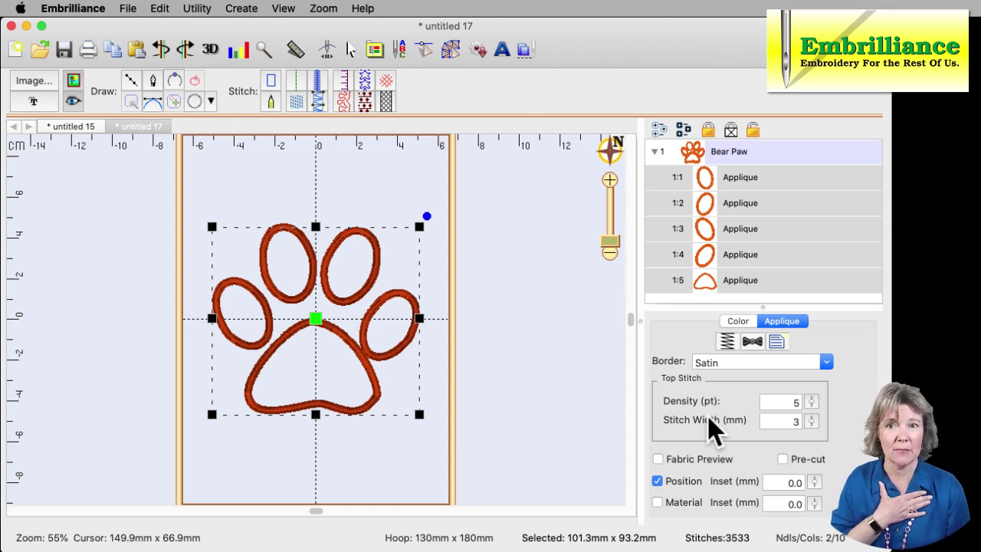
click(827, 362)
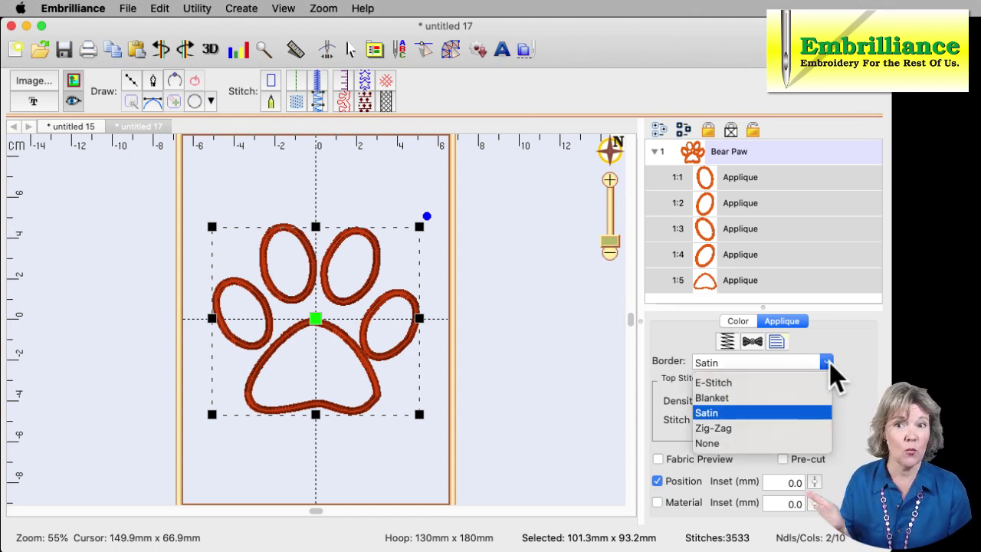
click(720, 396)
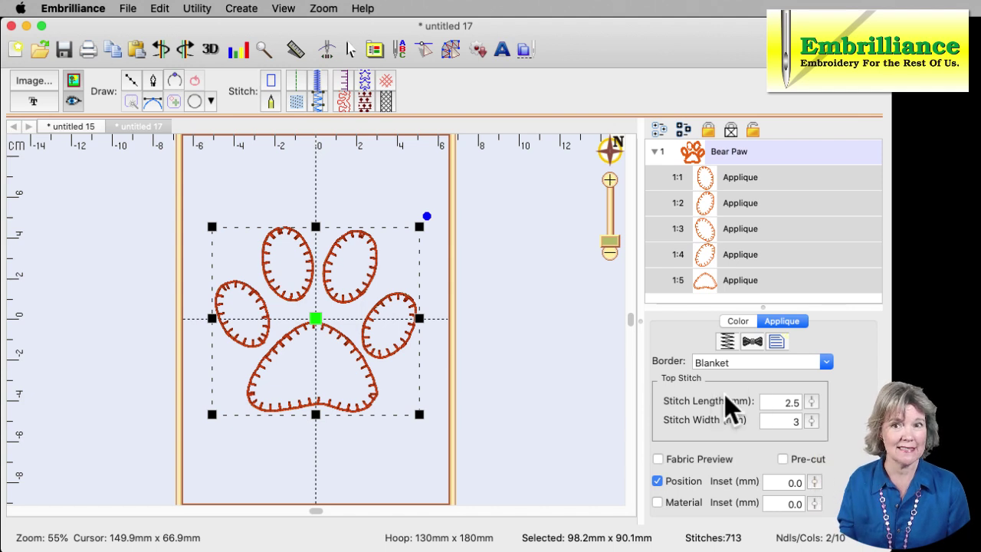
click(825, 362)
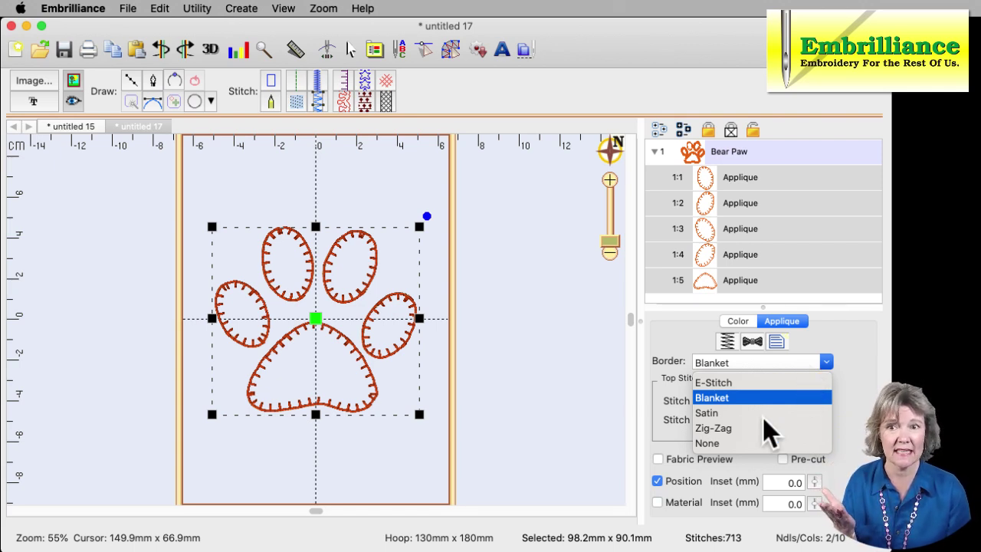
Change the applique border from Blanket back to Satin at density 5, 3 mm width.
click(708, 414)
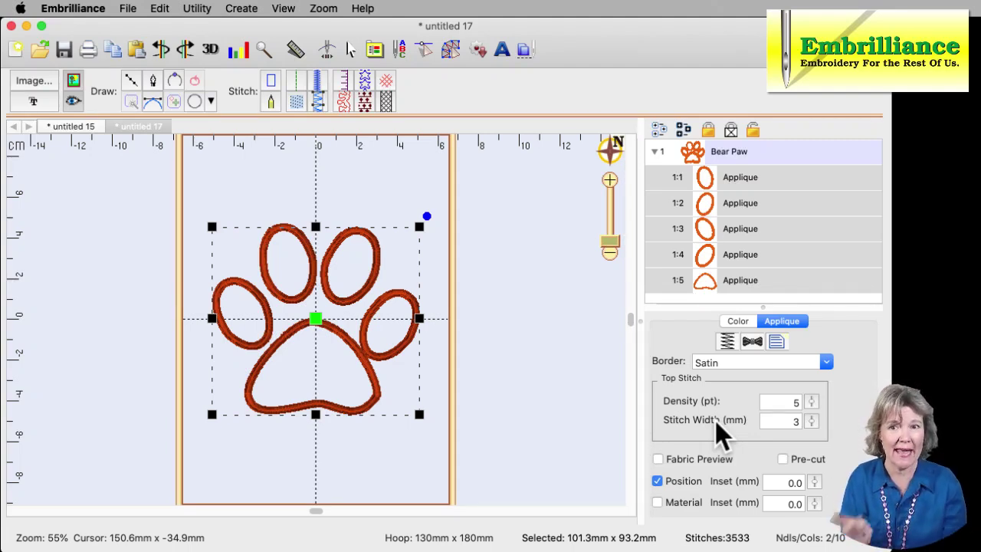
Widen the satin border stitch width from 3 mm to 3.5 mm.
drag(814, 437, 812, 418)
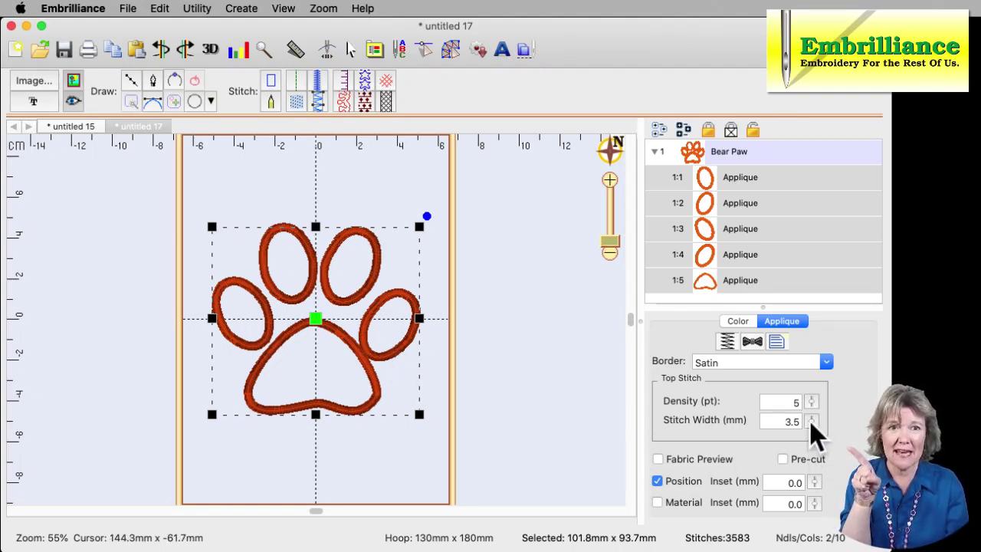
drag(812, 422, 814, 395)
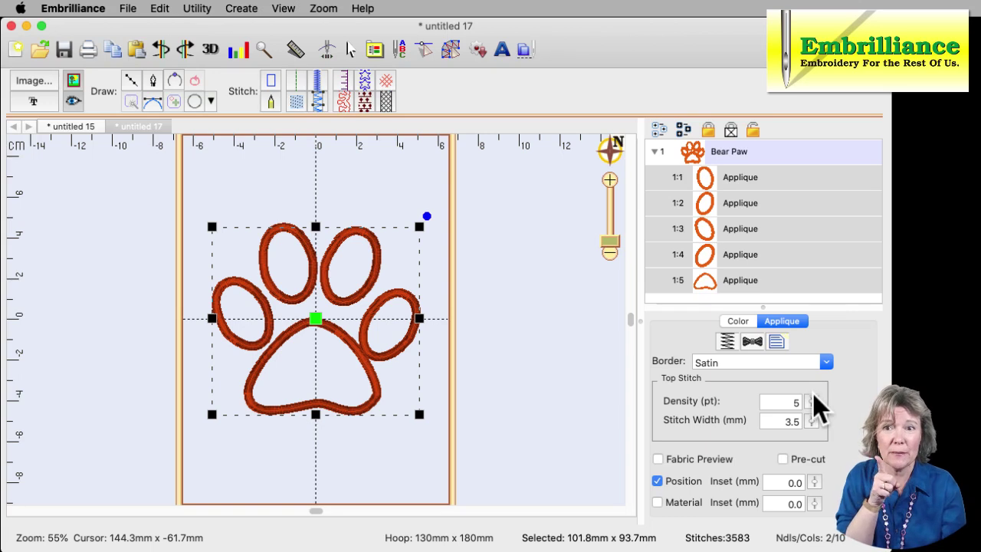
Turn Fabric Preview back on to show fabric inside the paw pieces.
click(659, 458)
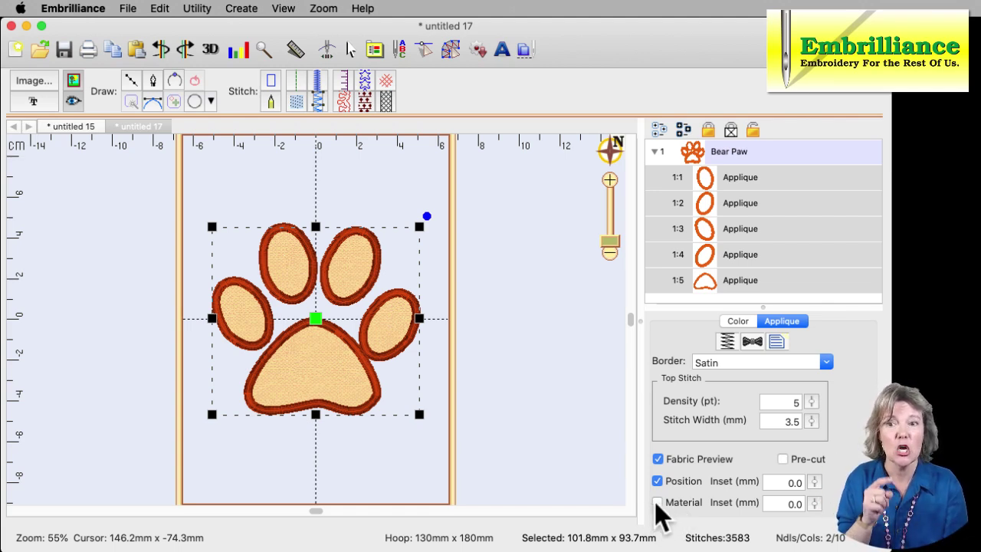
Turn on the applique Material step, bringing the paw to 3839 stitches and 15 colour stops.
click(657, 502)
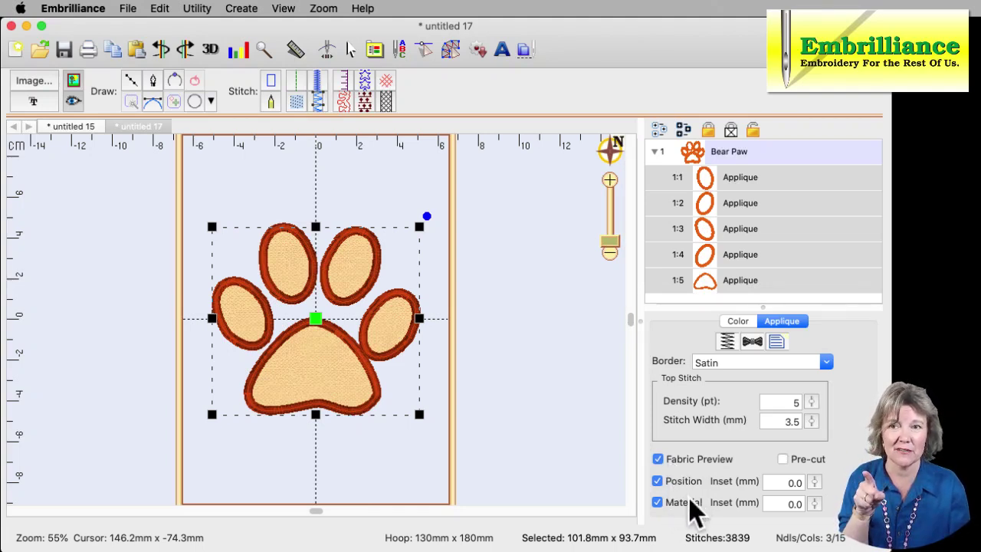
Show an enlarged colour list of 15 stops cycling Applique Position, Applique Material and PolySheen 1304.
click(739, 322)
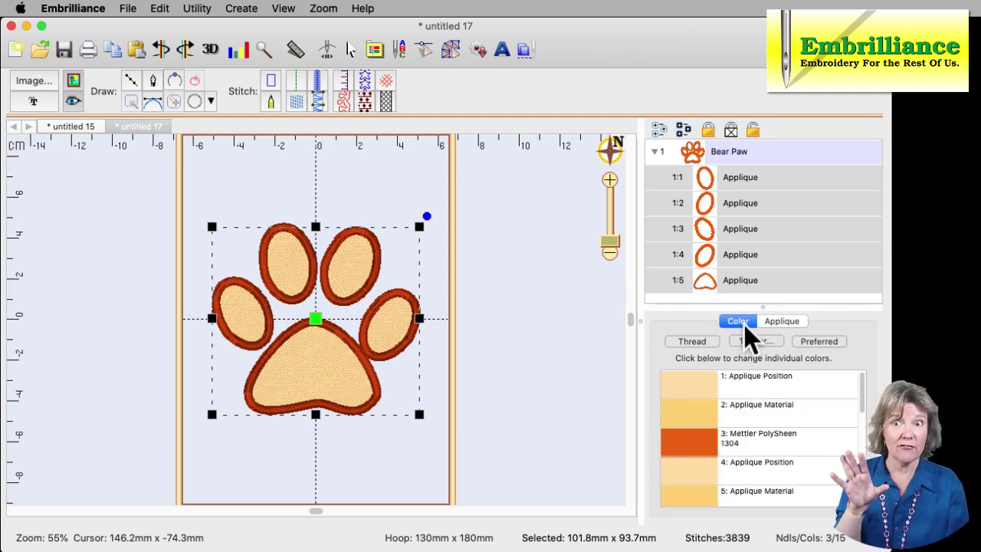
drag(755, 307, 749, 175)
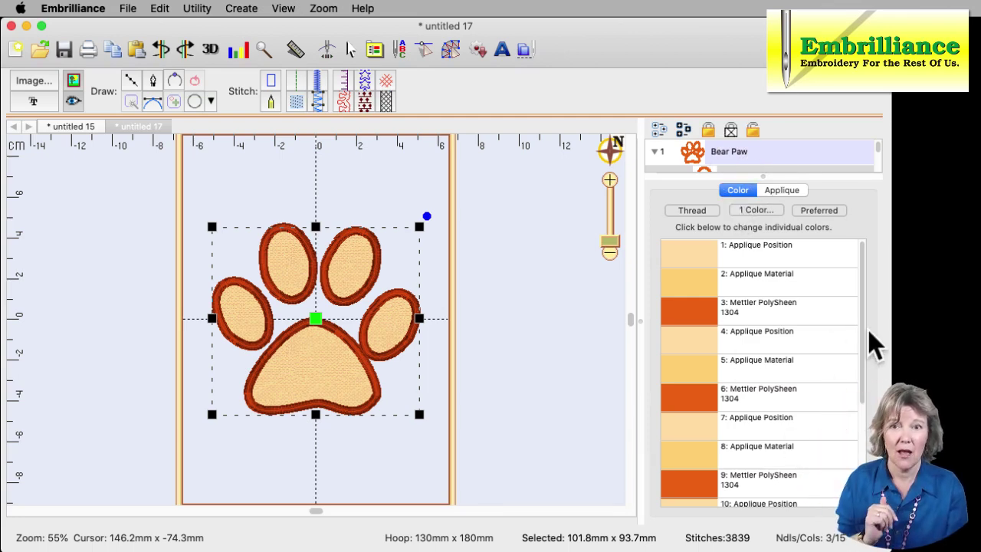
drag(864, 337, 850, 294)
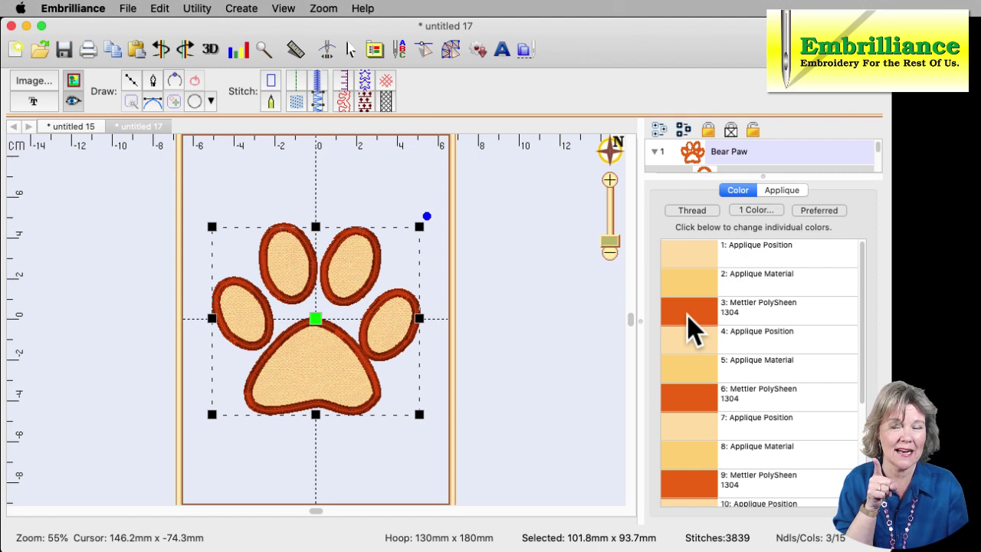
Recolour the third stop's satin outlines on every piece from 1304 to tan Mettler PolySheen 731.
right_click(686, 314)
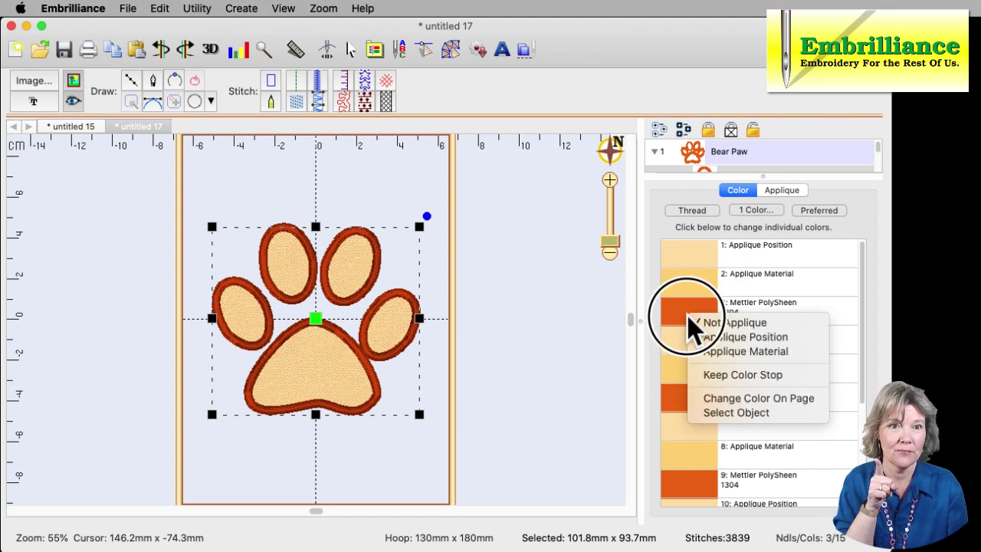
click(715, 401)
drag(974, 233, 405, 82)
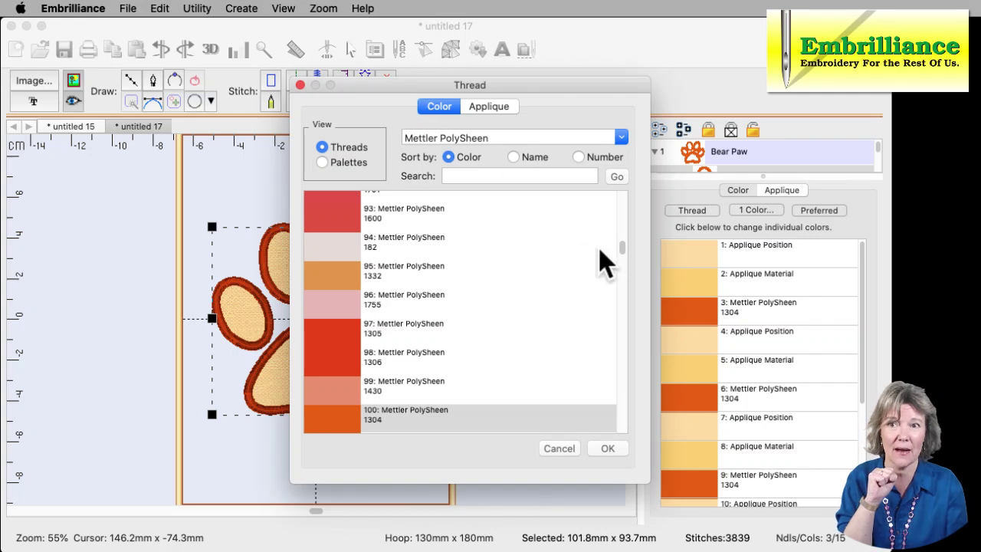
drag(626, 266, 619, 293)
click(335, 200)
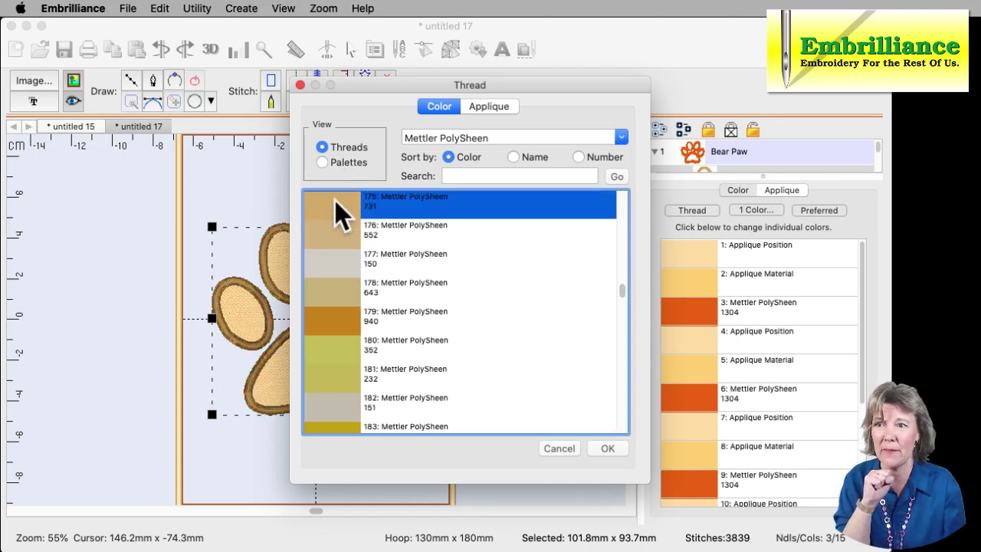
drag(440, 84, 570, 72)
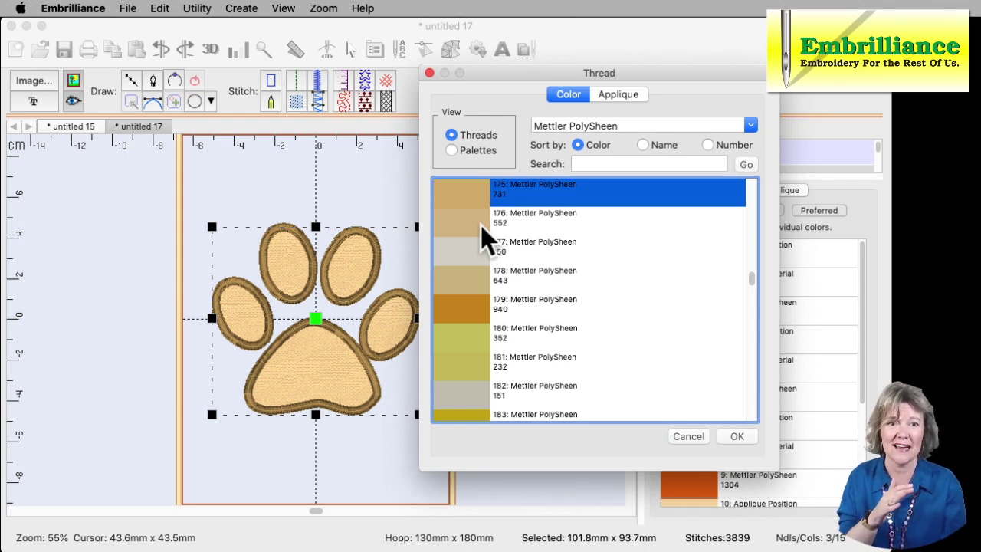
click(736, 436)
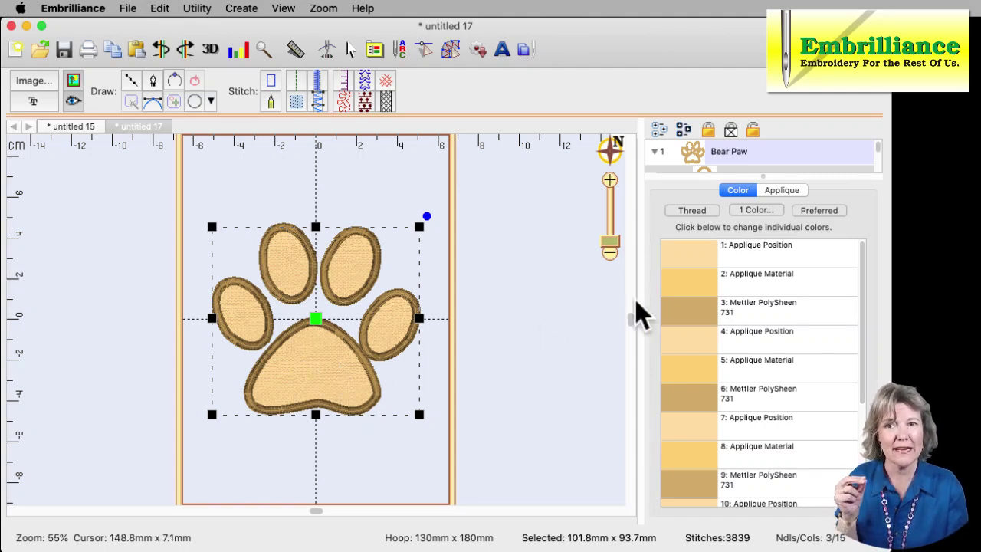
Recolour the position stitches to cream PolySheen 970 and add an 'ABC' Block lettering object at the paw centre.
right_click(686, 256)
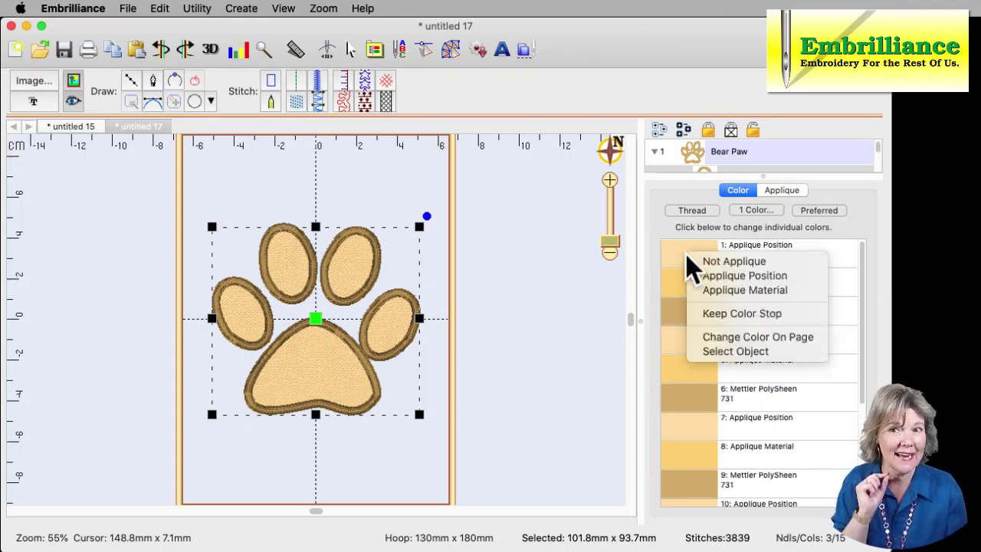
click(711, 340)
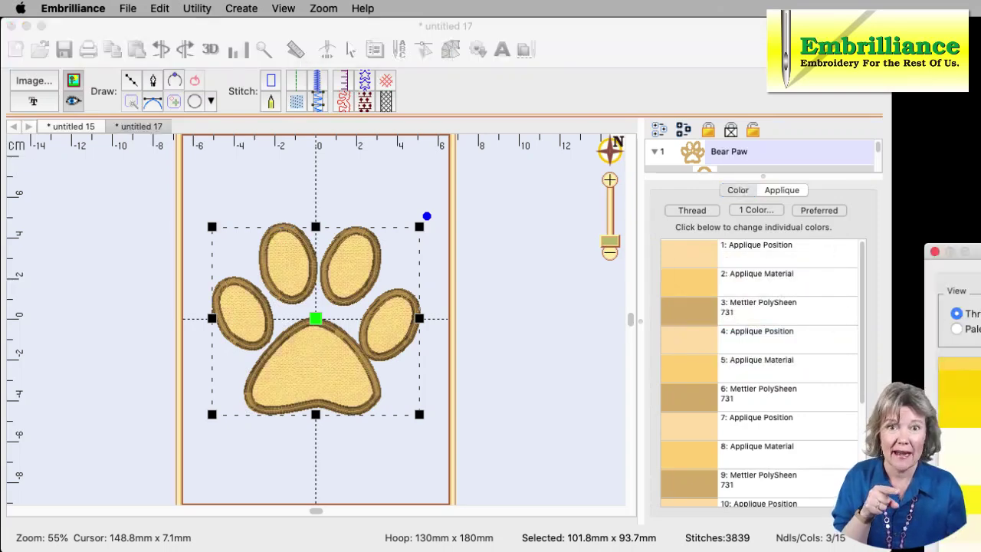
drag(966, 252, 521, 99)
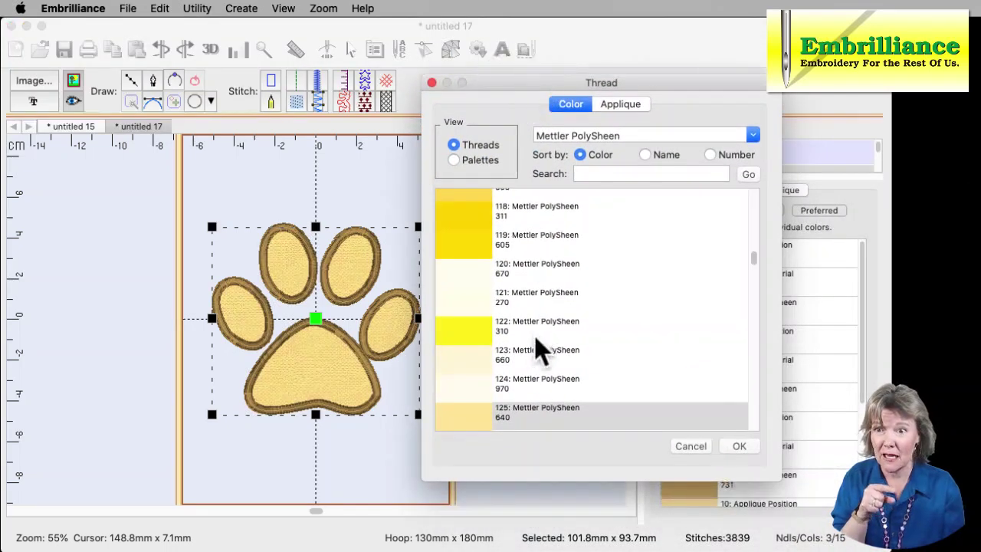
click(471, 392)
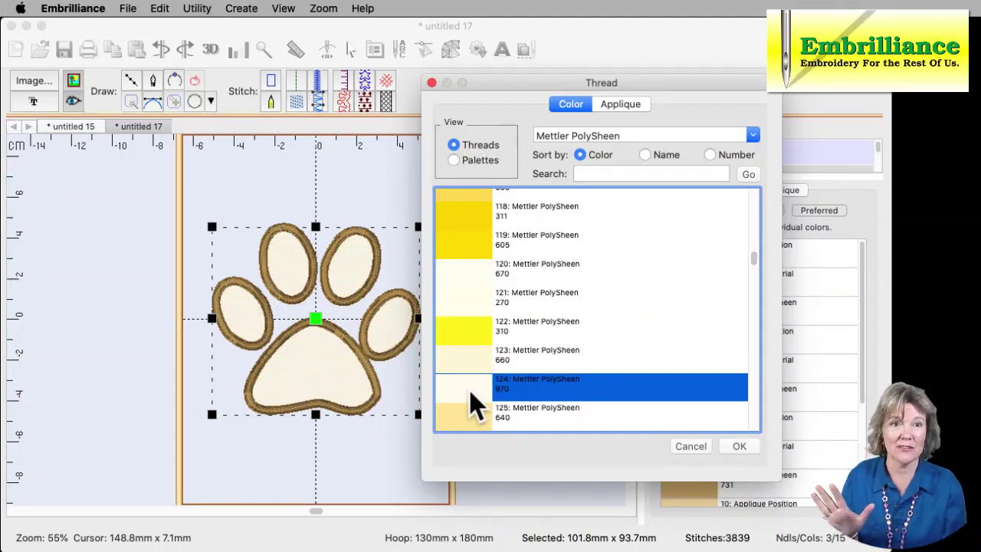
click(738, 446)
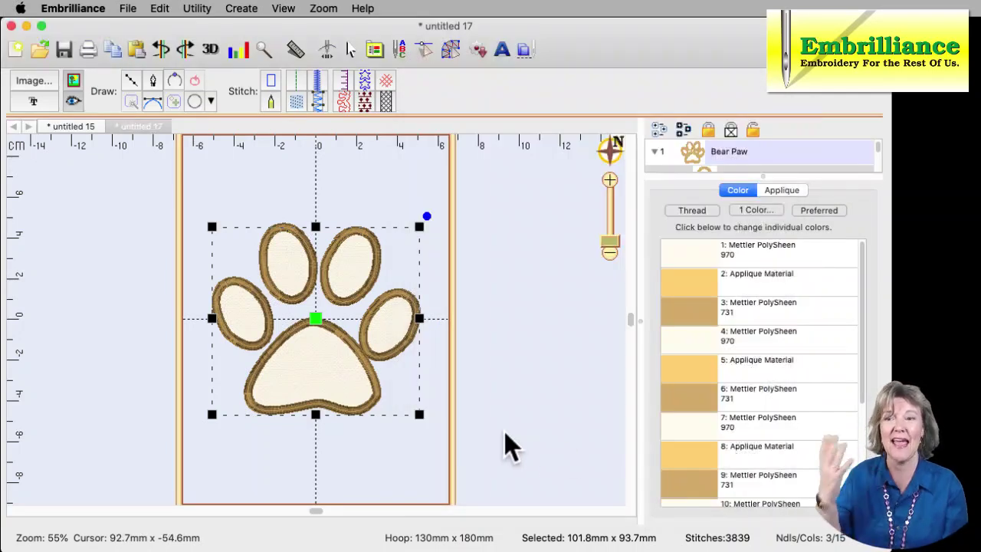
click(505, 433)
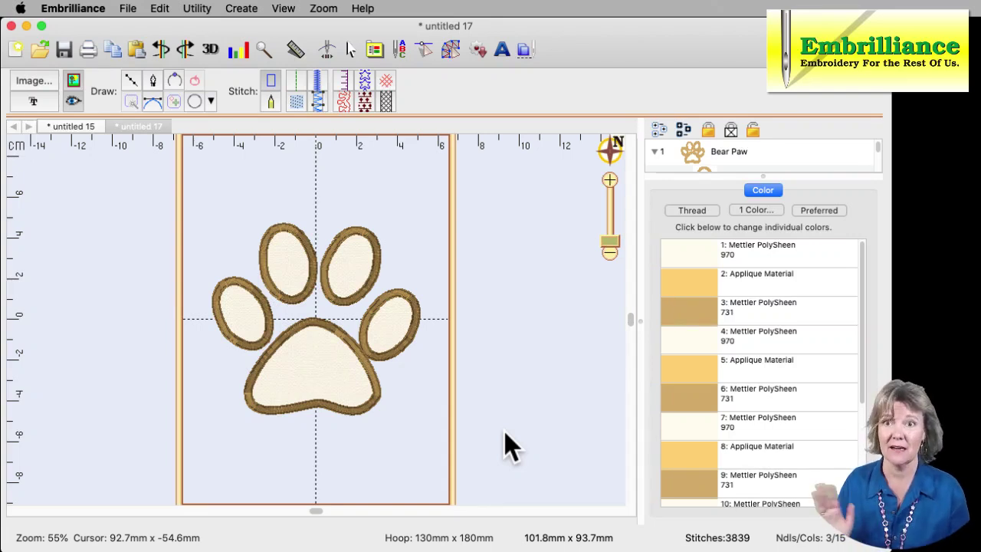
click(501, 50)
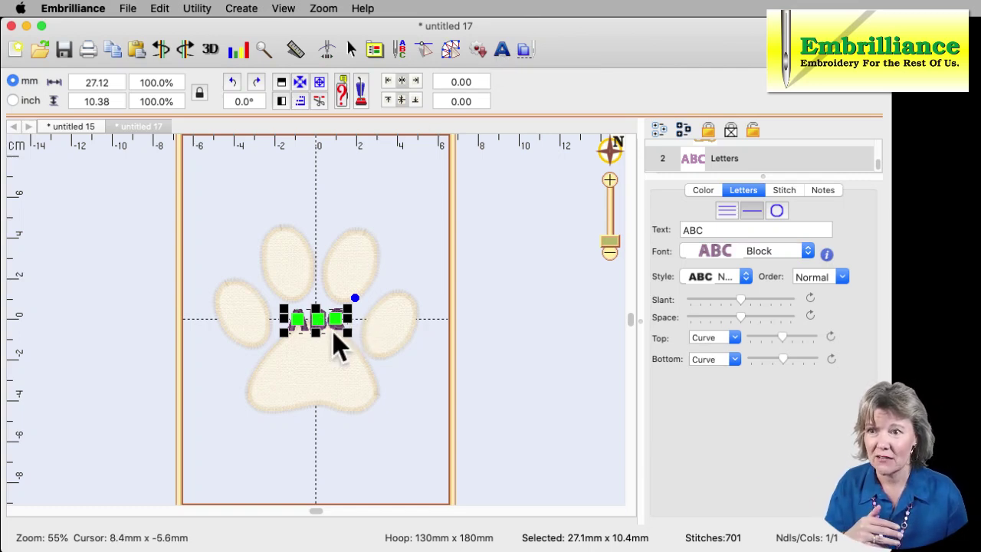
Replace the lettering text 'ABC' with 'Oscar', now 36.65 x 10.24 mm.
drag(732, 175, 730, 318)
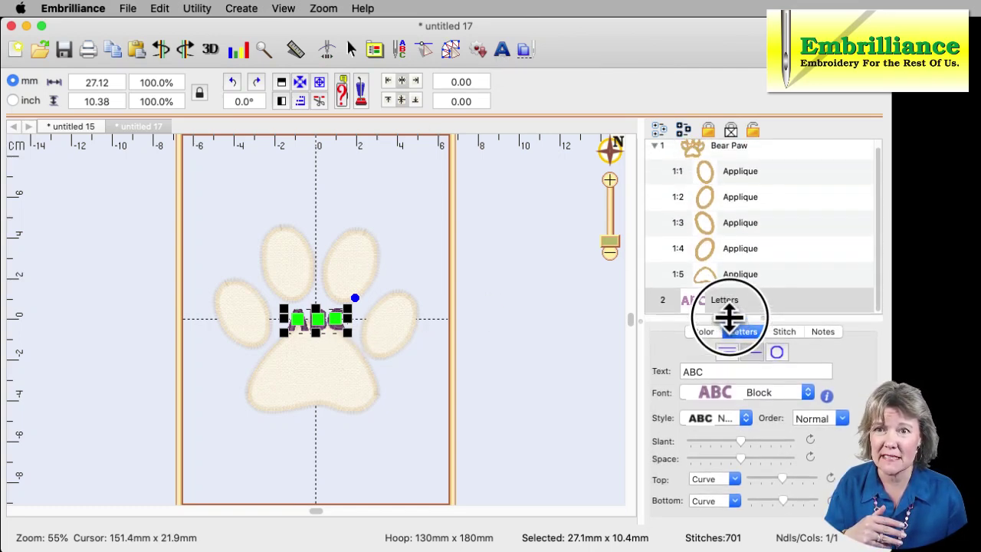
double_click(720, 374)
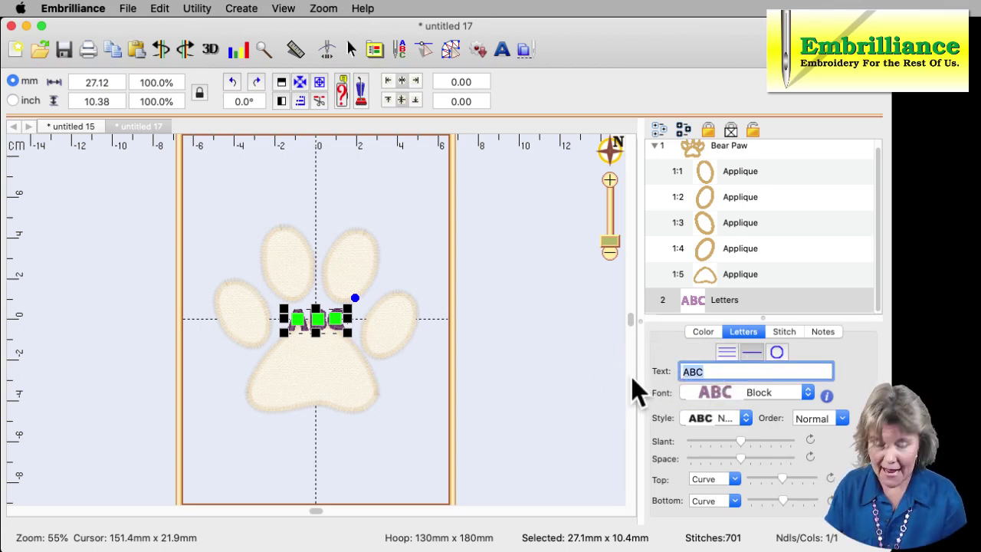
text(Oscar)
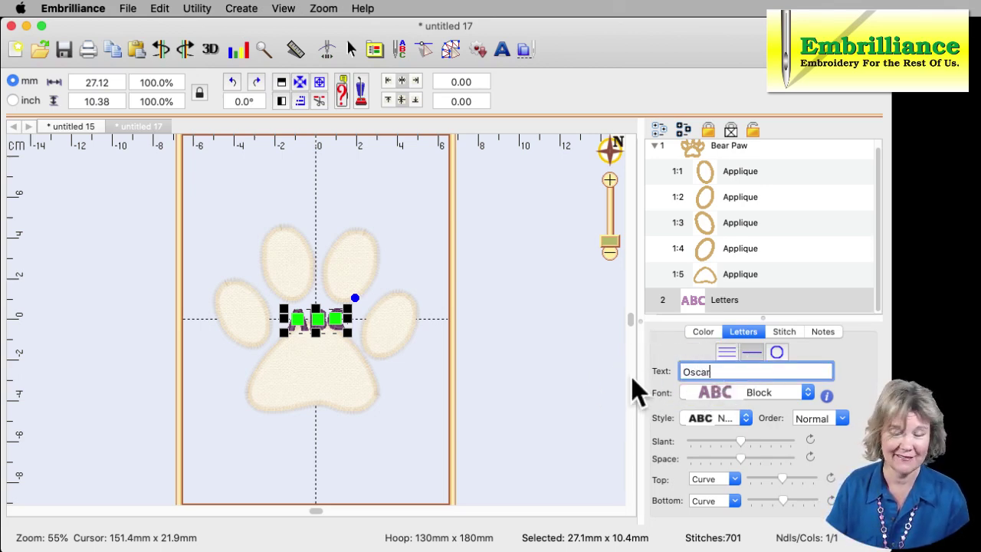
key(Return)
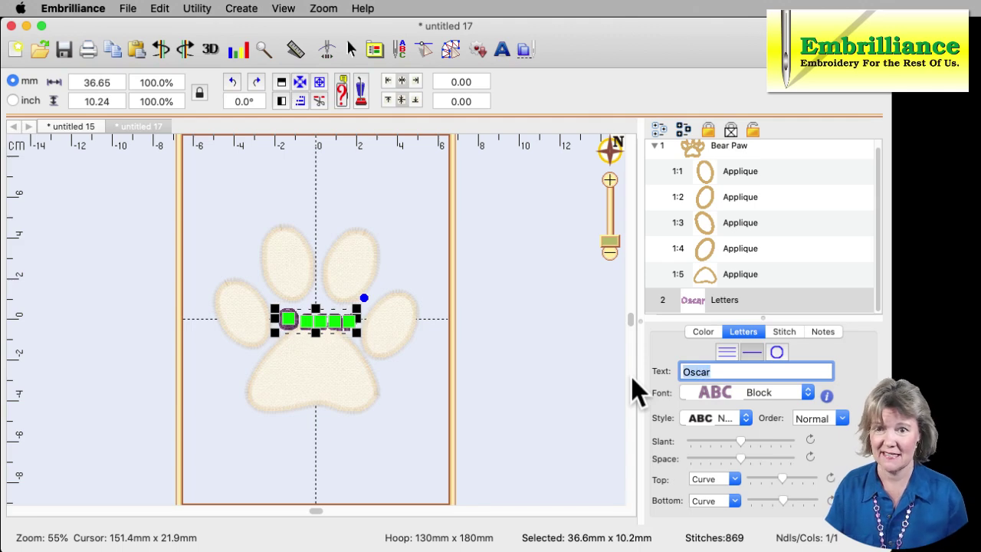
Switch the Oscar lettering to the Flare Serif font.
click(748, 393)
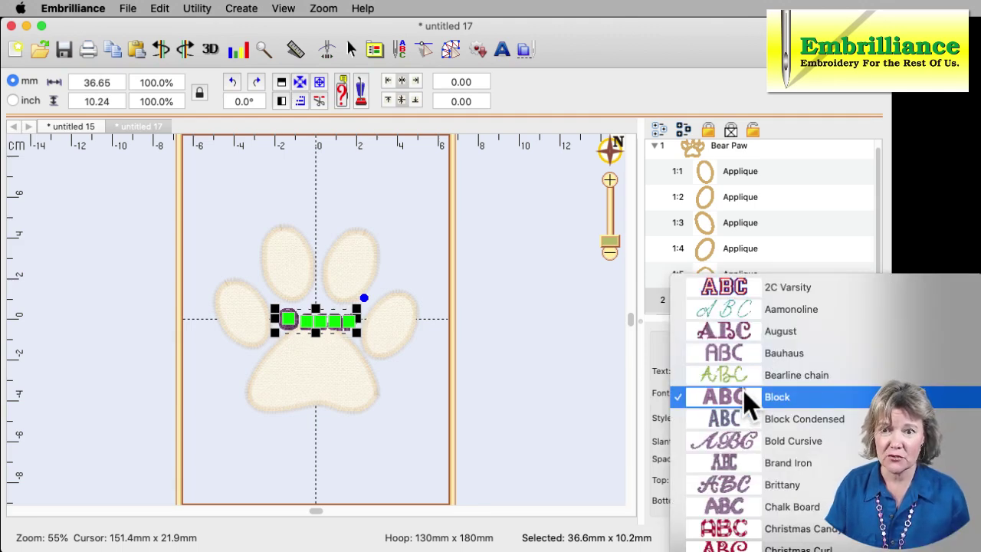
scroll(747, 458, down, 8)
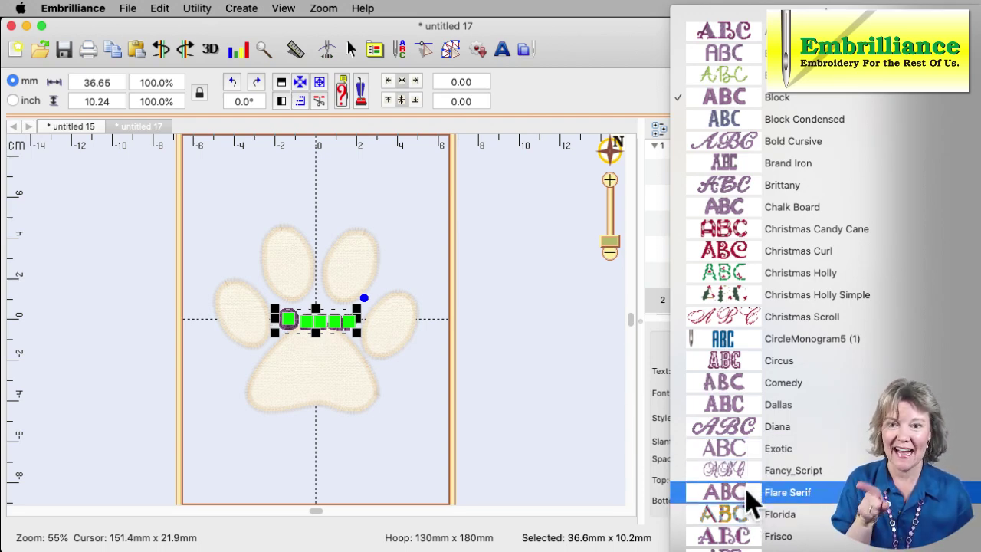
click(748, 496)
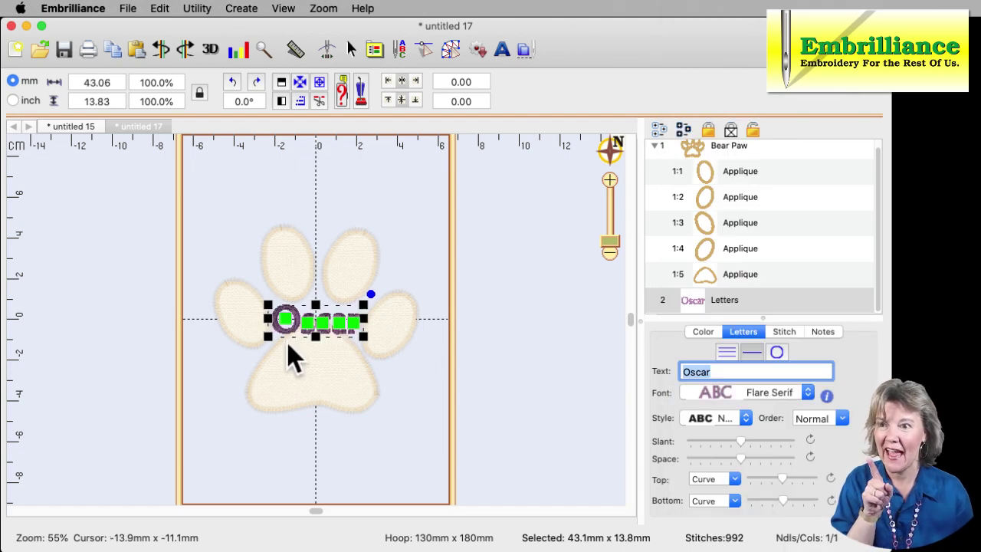
Move the Oscar lettering down into the paw's large lower pad.
drag(285, 338, 284, 396)
click(377, 403)
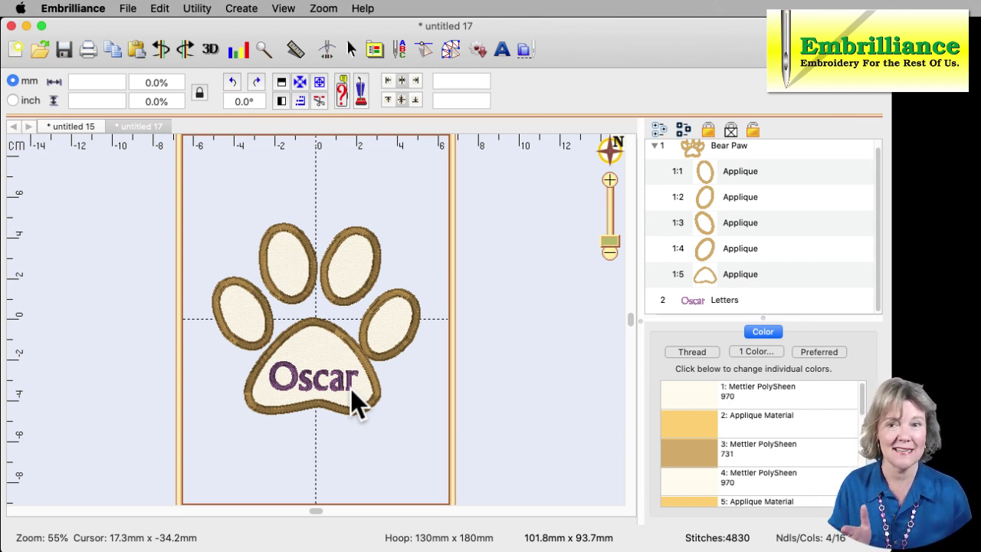
click(353, 389)
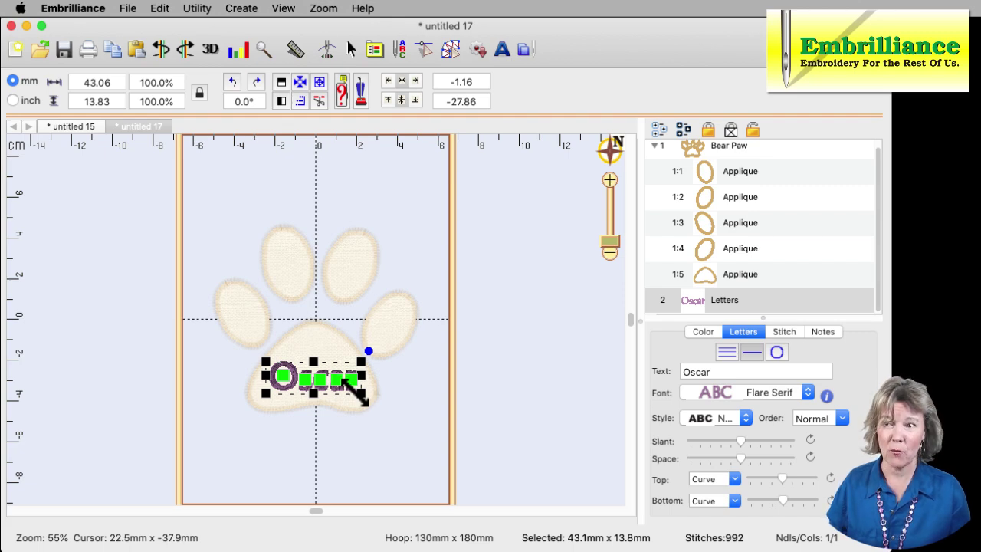
Scale the Oscar lettering to 111.2%, 47.88 x 15.38 mm, centred in the pad.
click(436, 375)
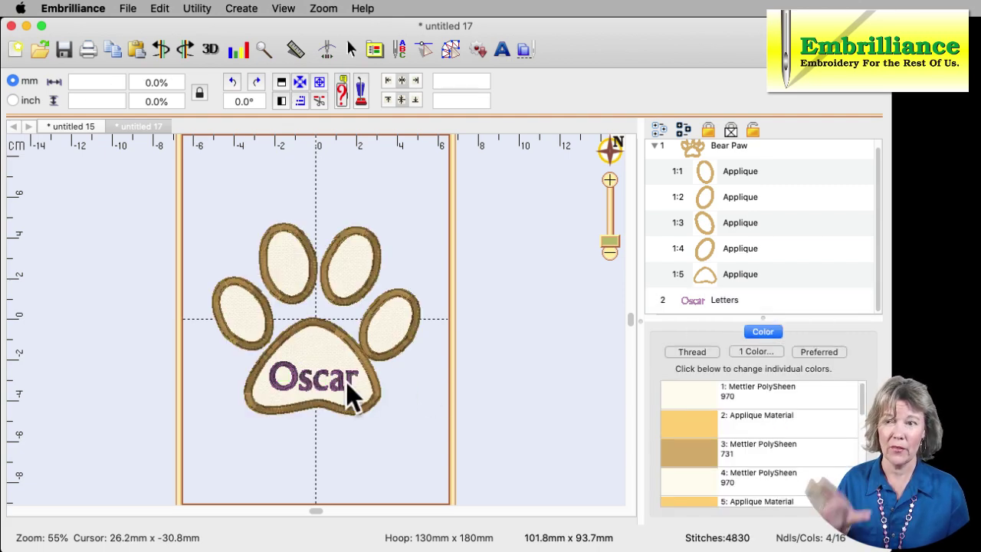
click(310, 398)
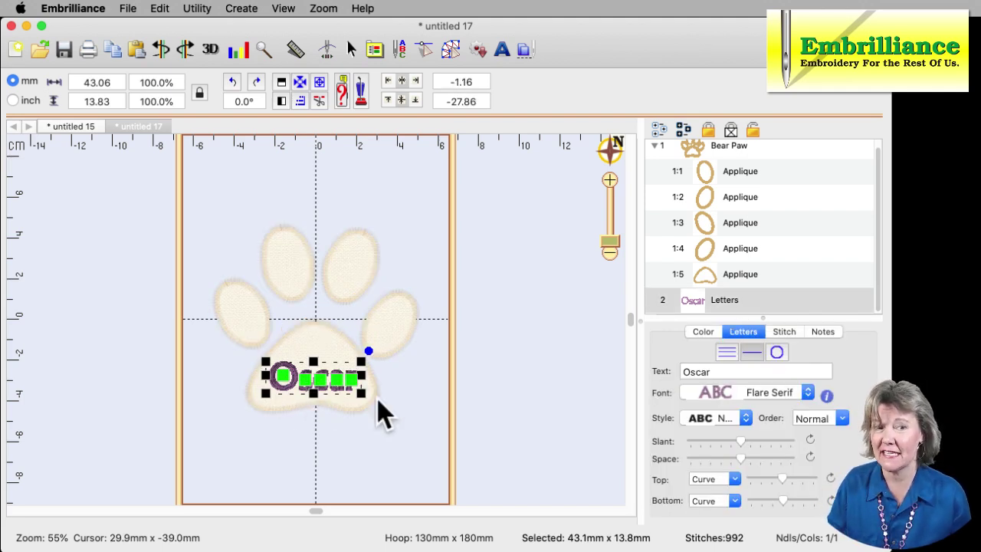
drag(361, 393, 376, 407)
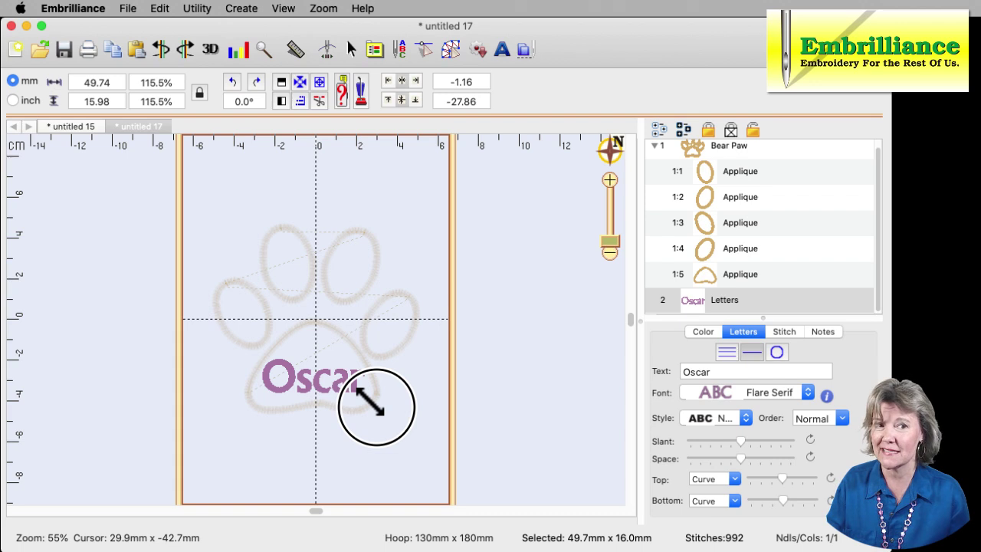
mouse_move(377, 407)
mouse_down()
mouse_move(361, 388)
mouse_move(373, 406)
mouse_up()
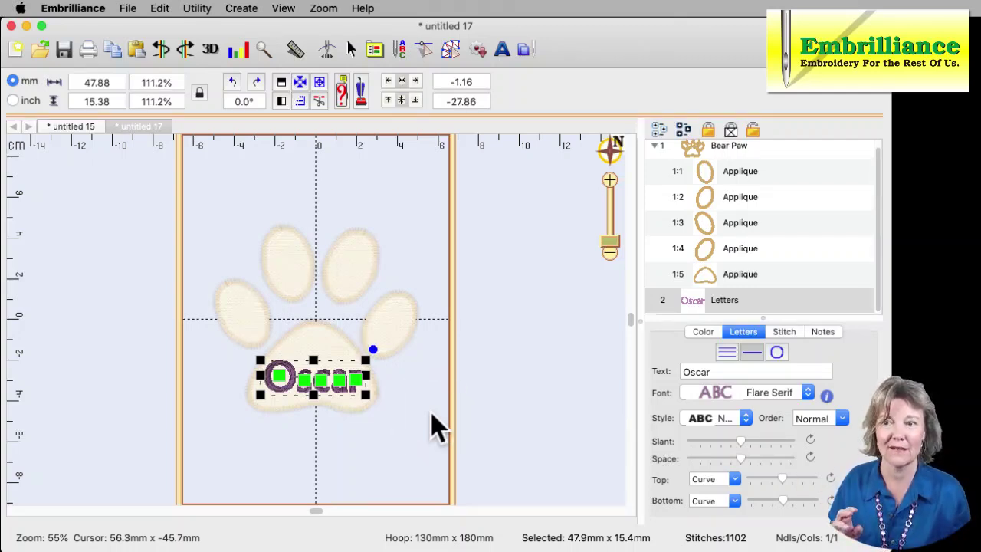
click(435, 426)
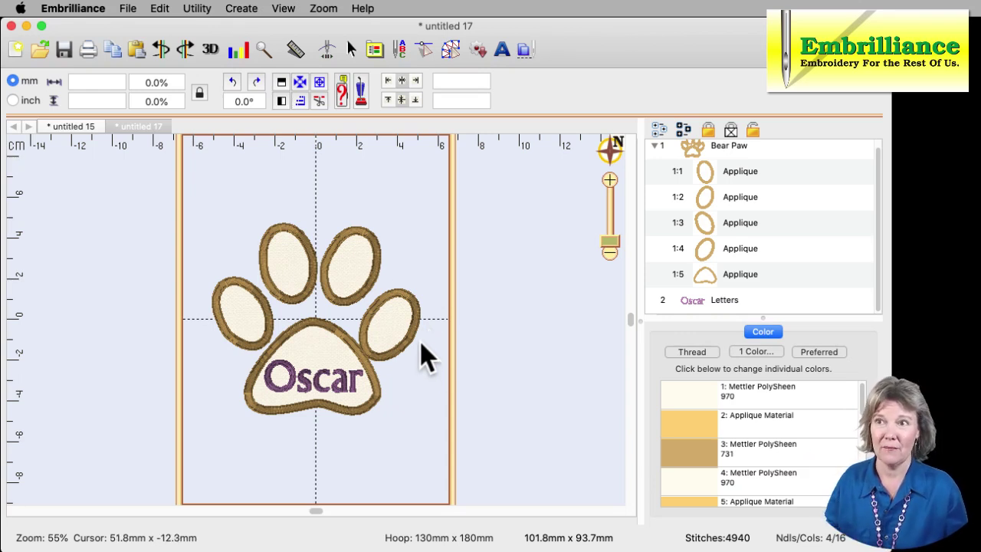
Preview a colour sort with Force Applique Material ticked, saving 10 colour changes.
click(200, 10)
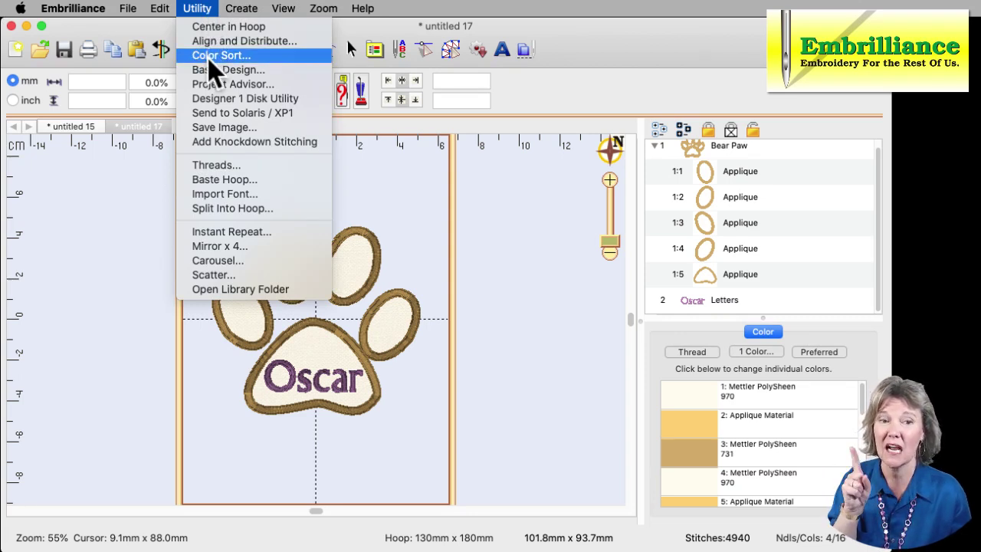
click(207, 55)
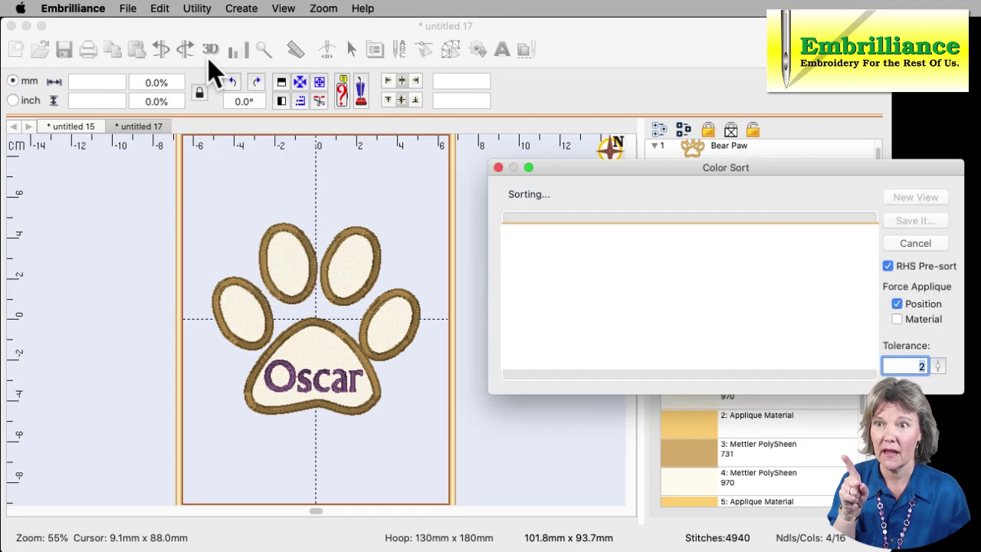
drag(608, 165, 319, 101)
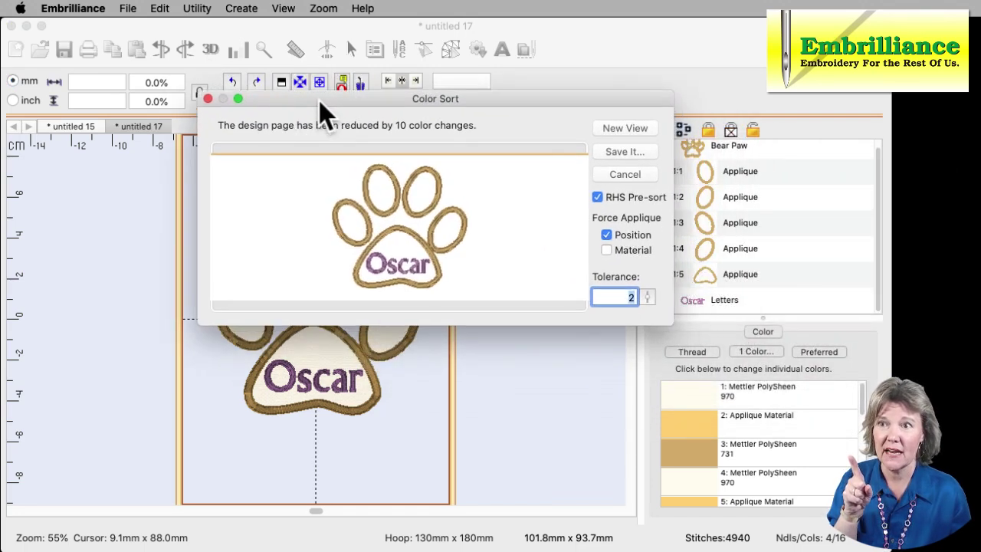
click(607, 251)
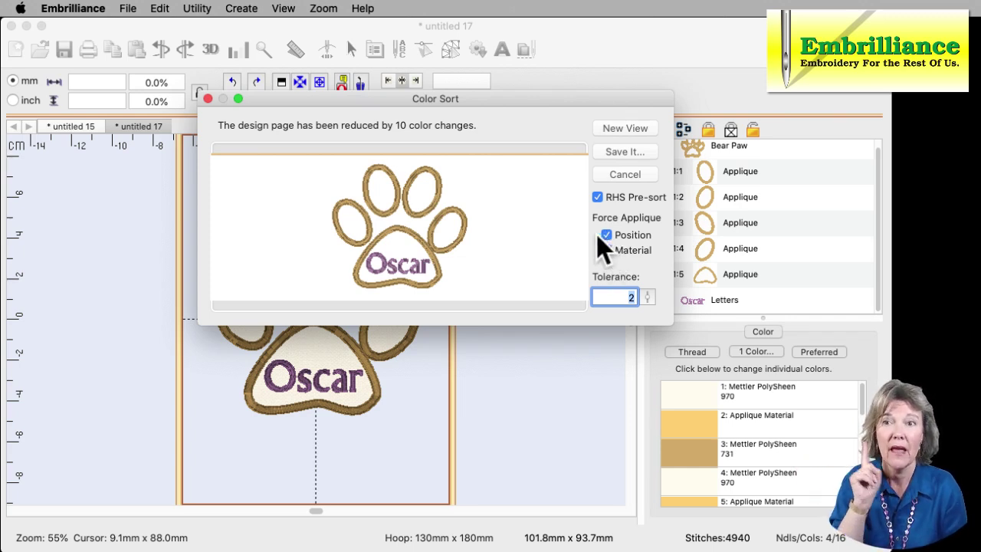
Open the sorted result as a new design and inspect its two 970 position stops.
click(625, 129)
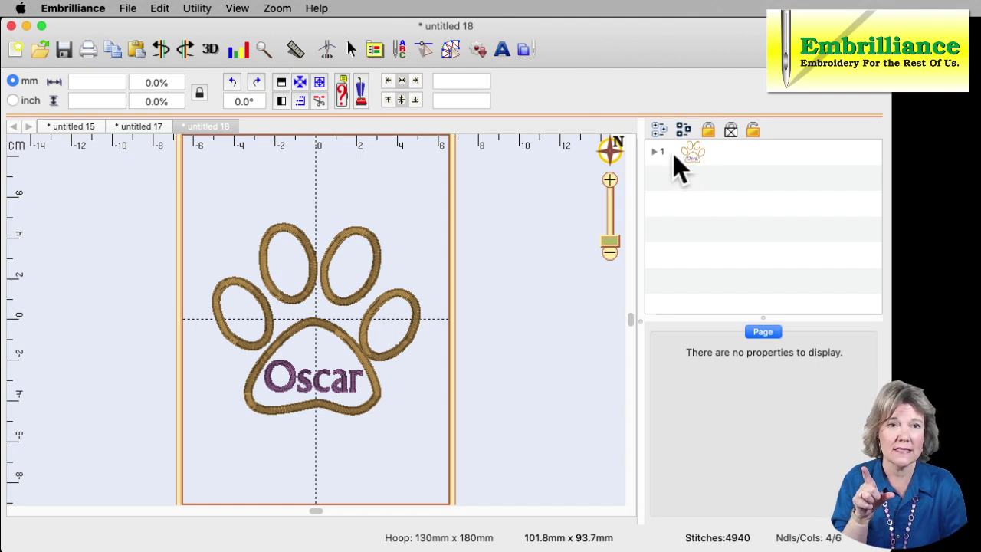
click(655, 151)
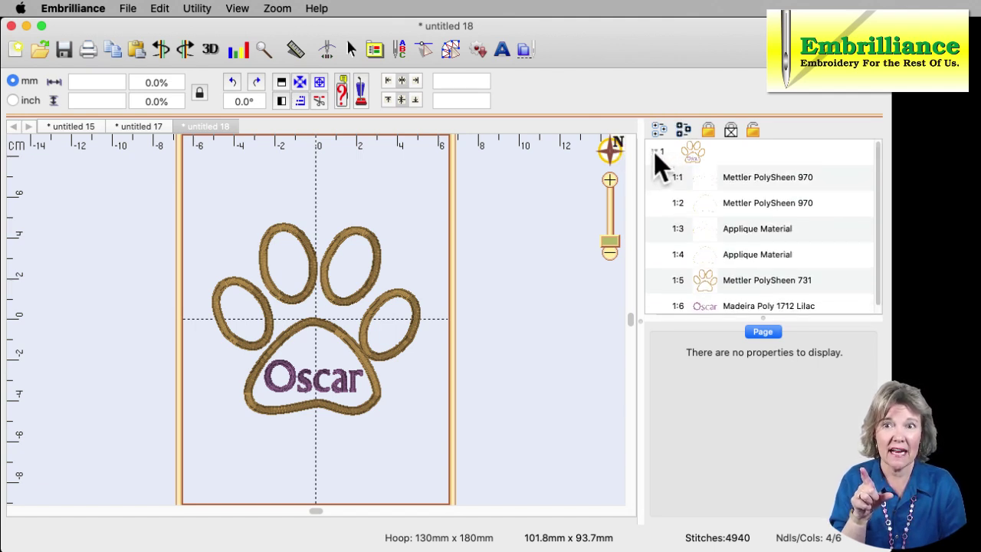
click(745, 184)
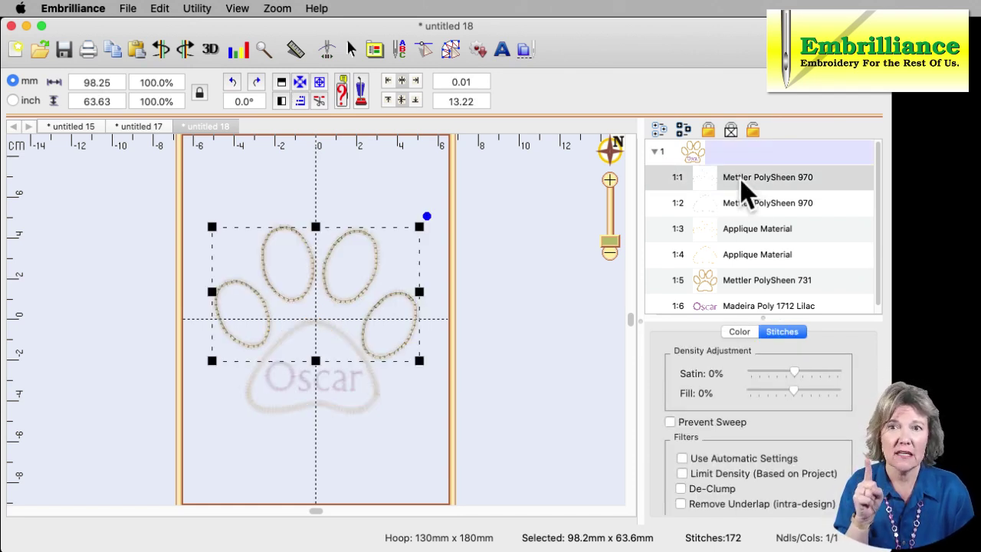
click(573, 362)
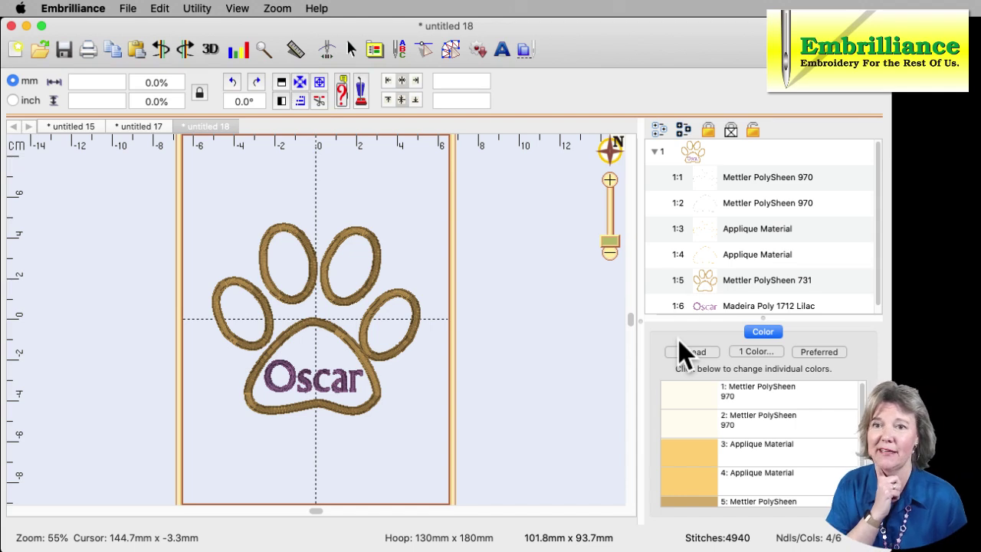
click(700, 187)
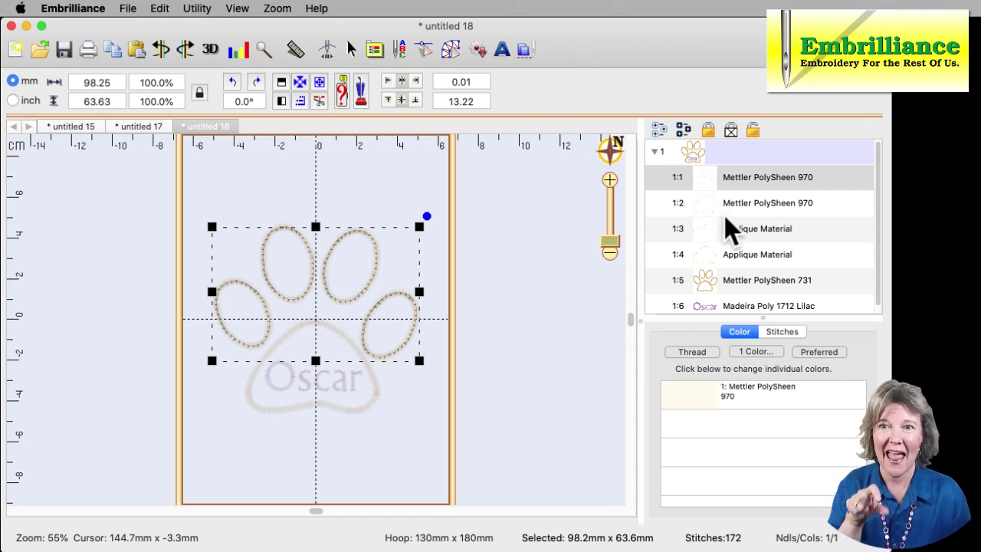
click(714, 208)
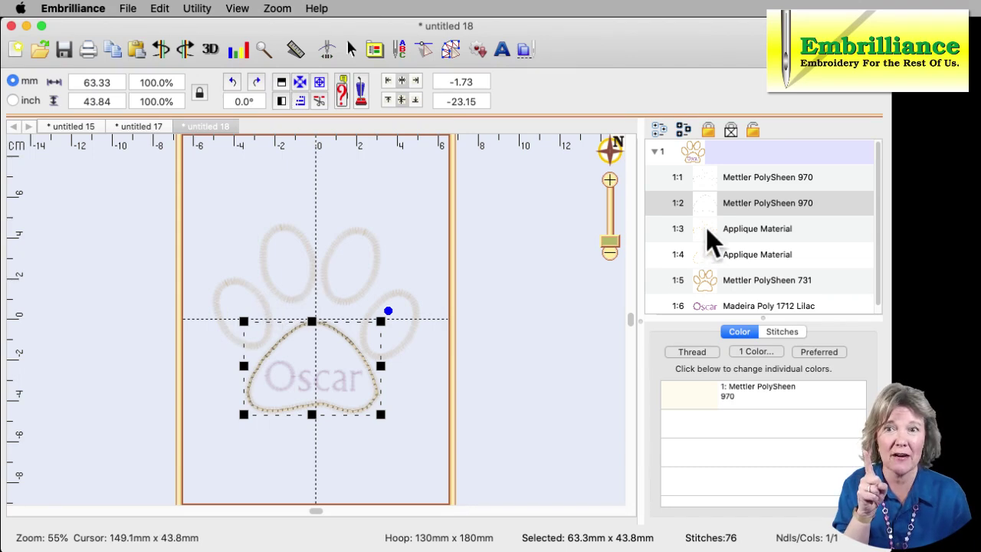
Inspect the material stops, the 731 finishing satin and the Lilac Oscar stop.
click(707, 184)
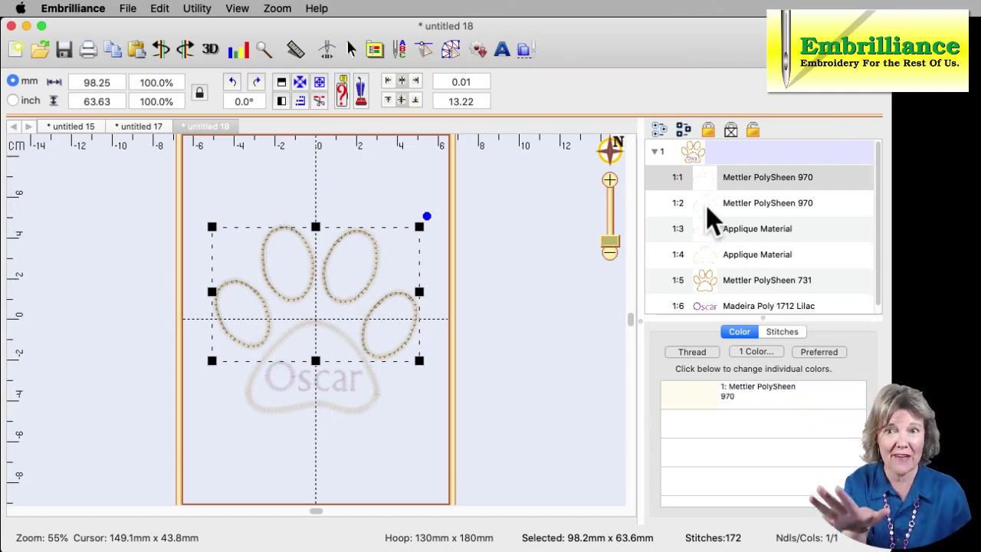
click(709, 210)
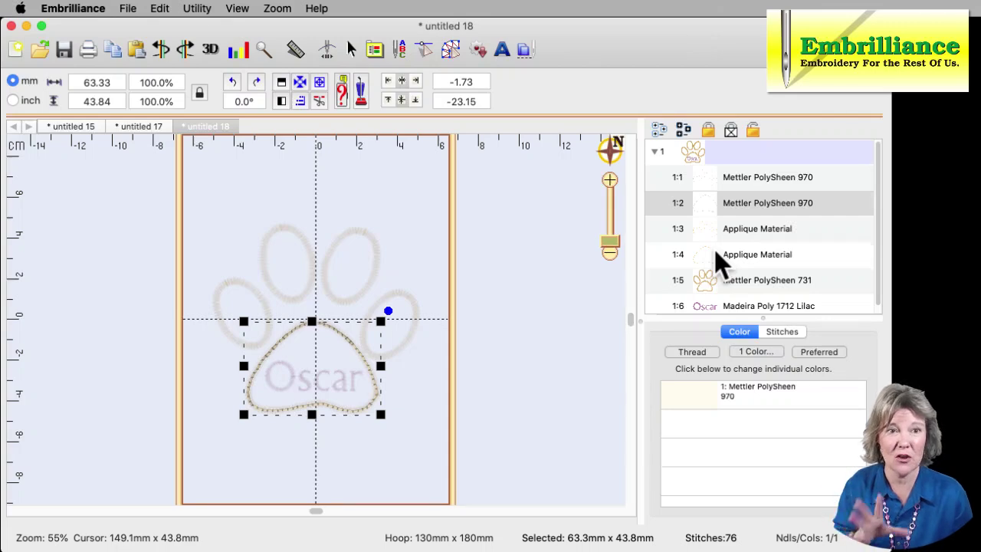
click(716, 230)
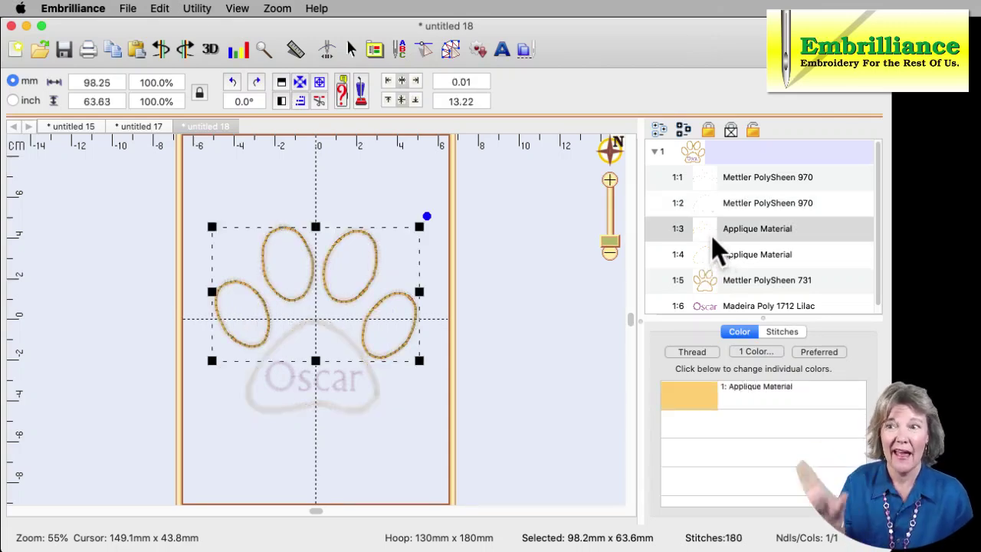
click(722, 261)
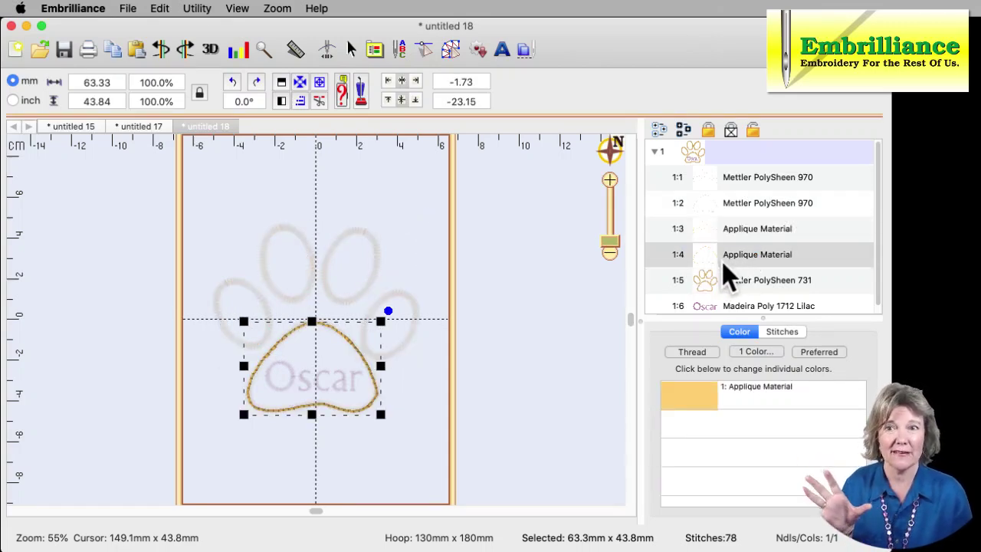
click(577, 337)
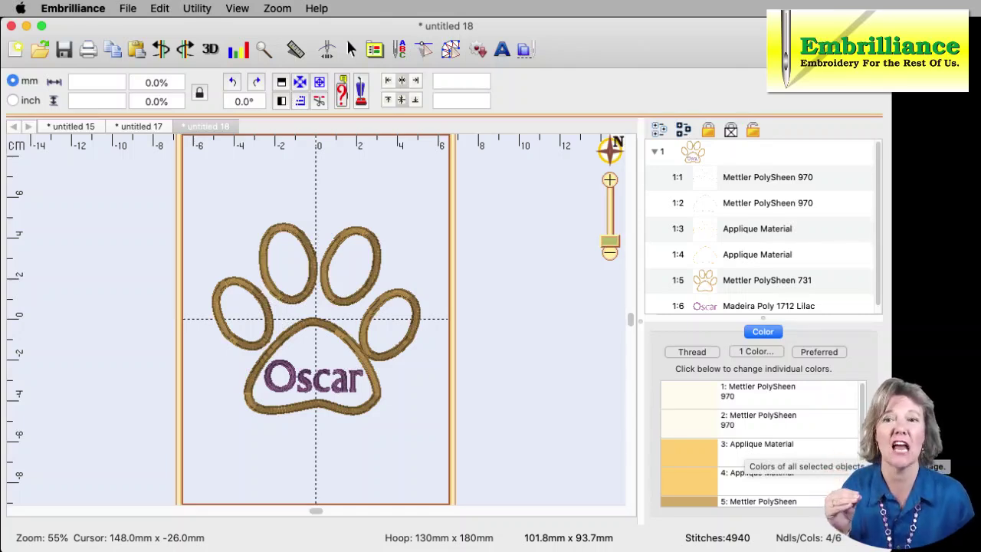
click(771, 283)
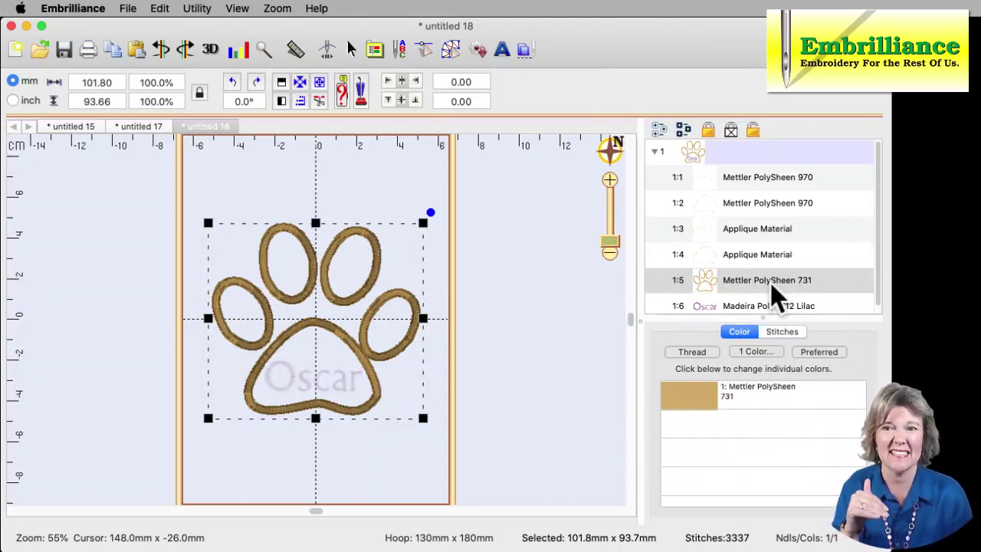
click(718, 308)
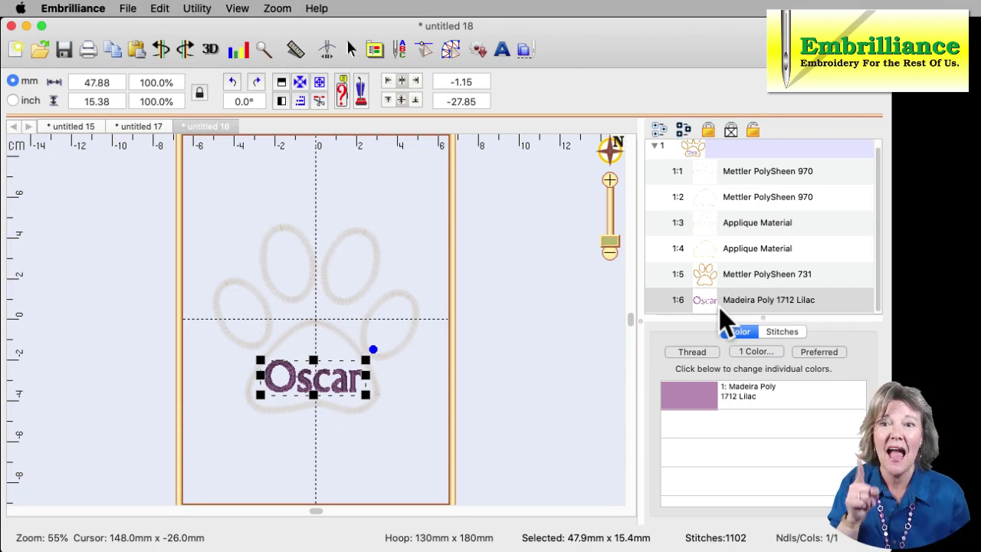
Move the Lilac 1712 Oscar stop above the 731 satin so it stitches fifth.
click(707, 300)
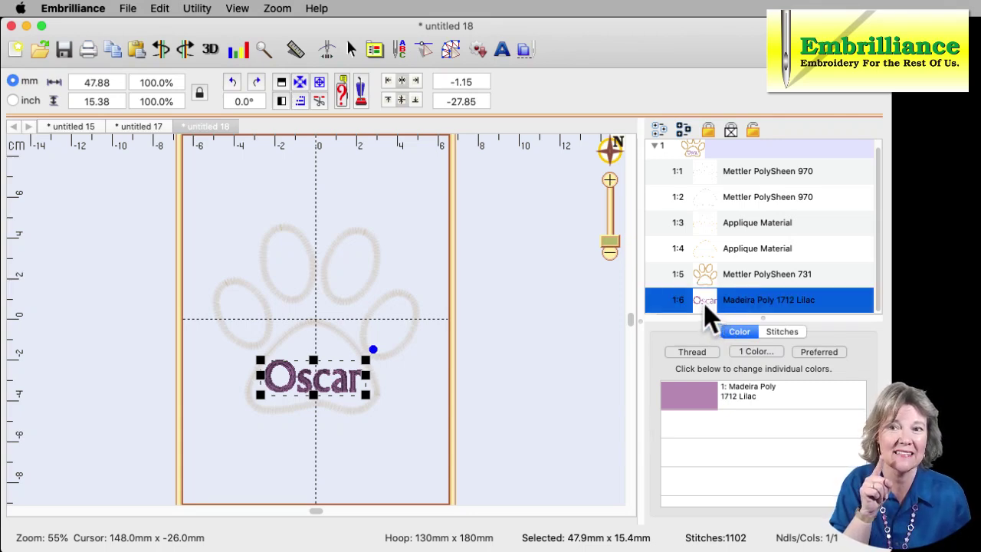
drag(705, 302, 685, 270)
click(578, 322)
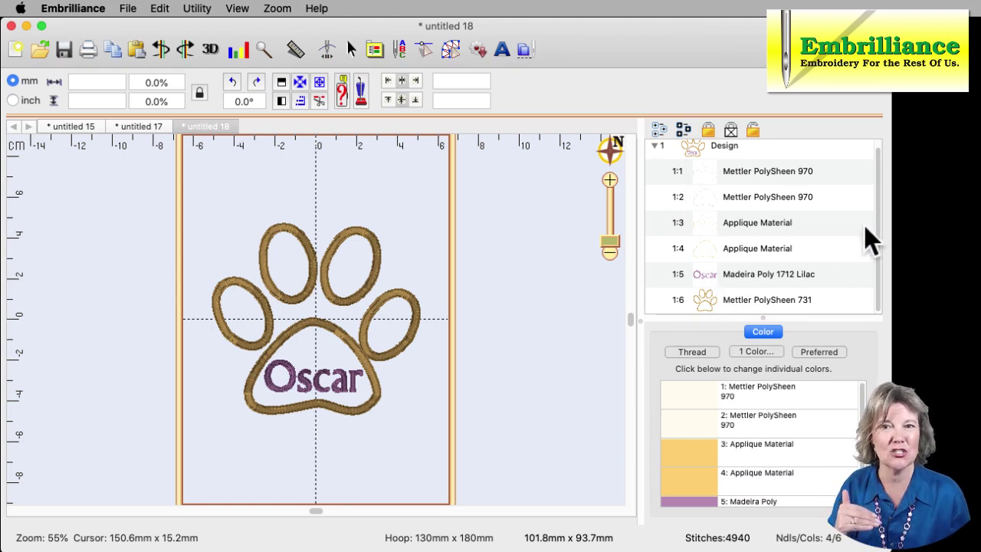
Enlarge the stop list and review stops 1–5, confirming Lilac 1712 Oscar now stitches fifth.
drag(853, 317, 843, 356)
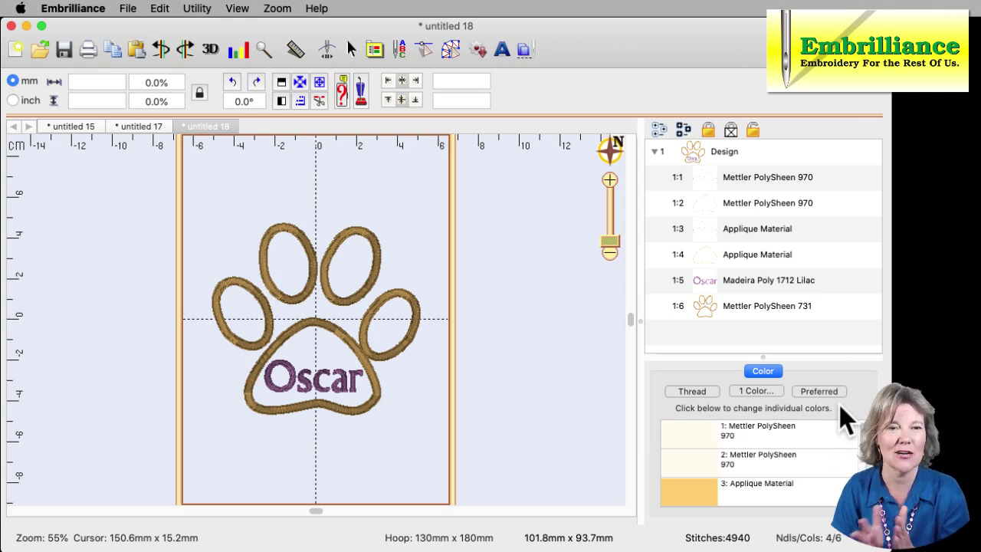
click(733, 186)
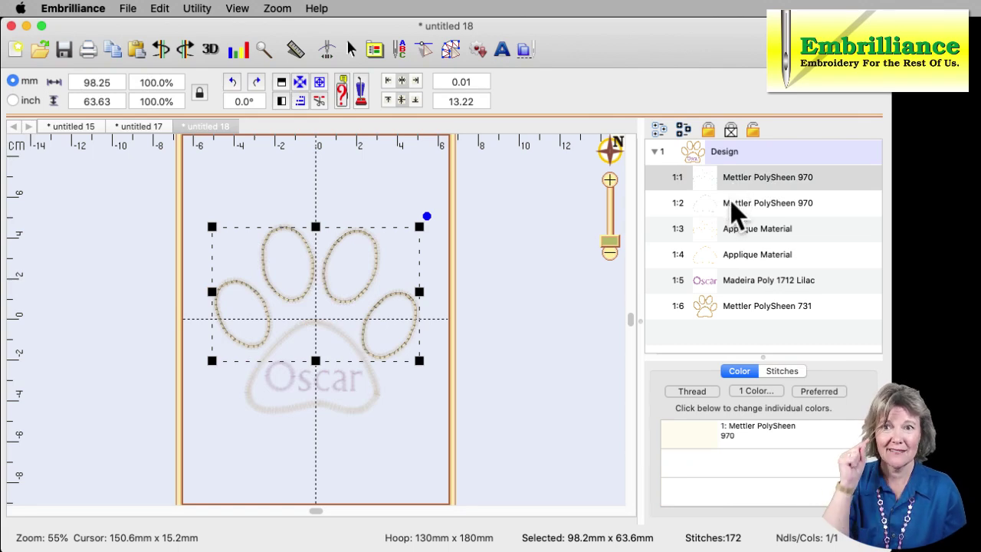
click(733, 206)
click(728, 230)
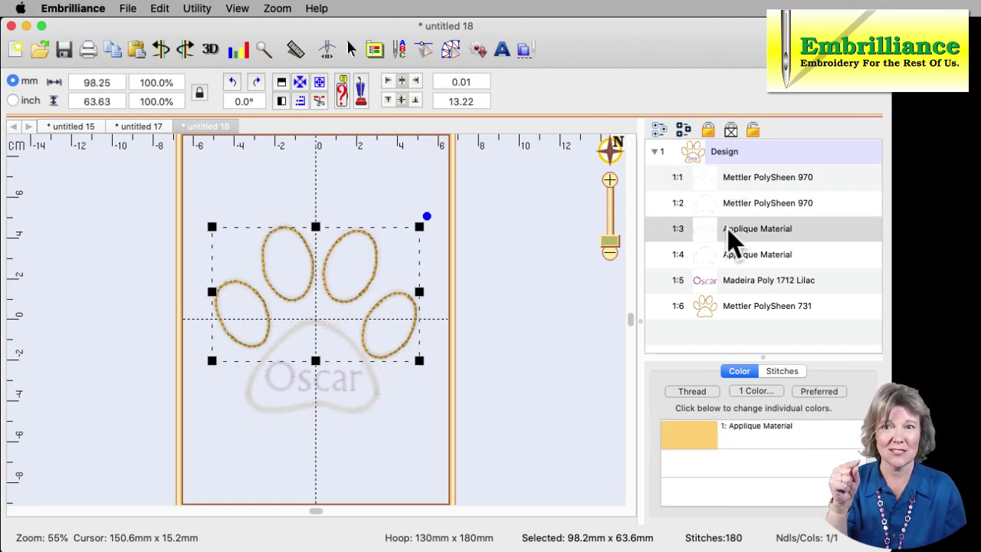
click(732, 257)
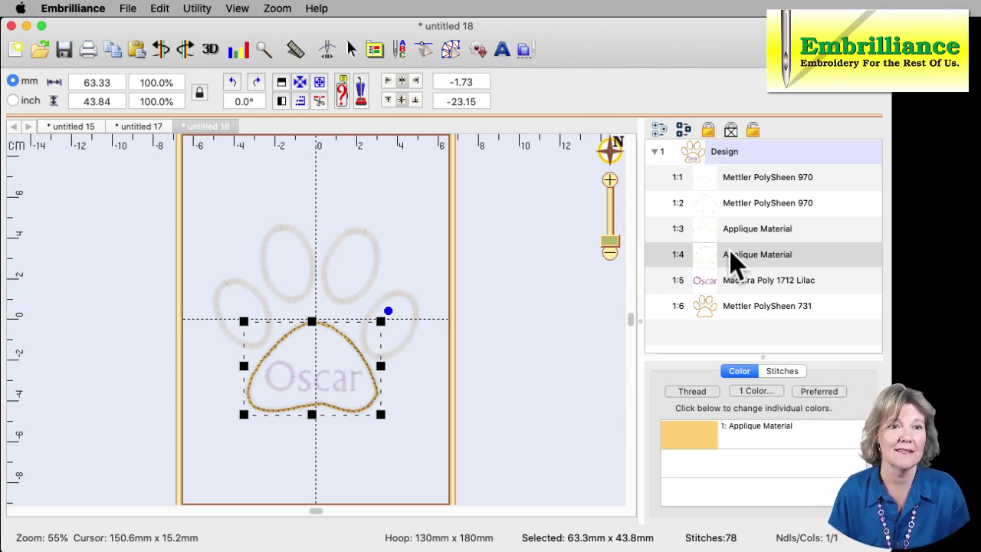
click(726, 278)
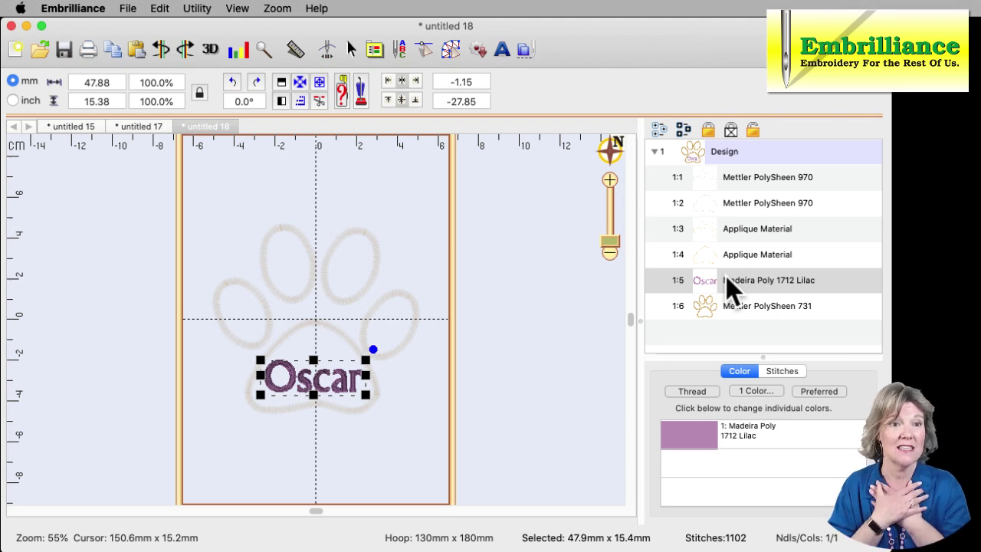